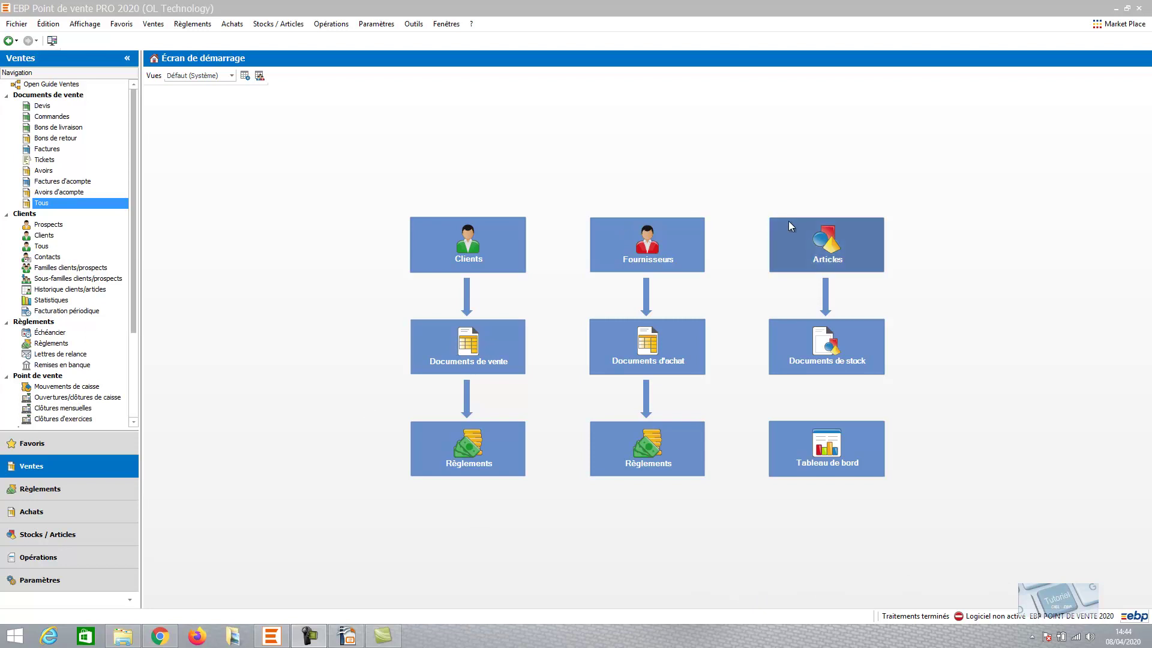
# - Open the articles list and display it with the view that includes dormant and blocked records (Incluant les fiches en sommeil et bloquées)
pyautogui.click(838, 239)
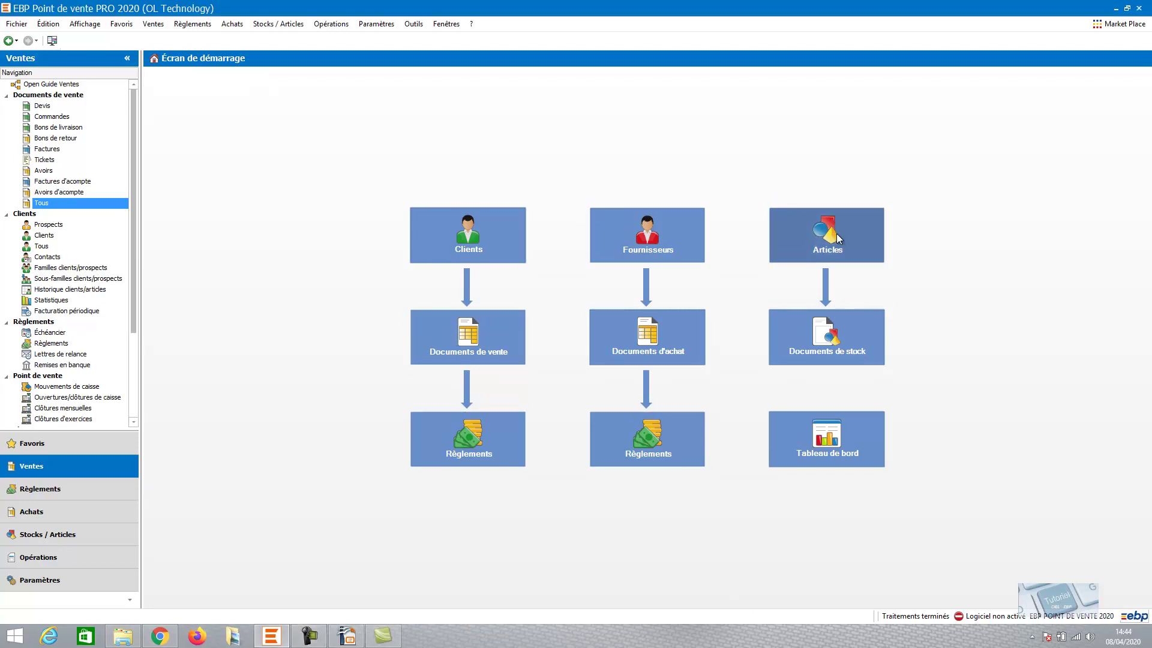
pyautogui.click(838, 238)
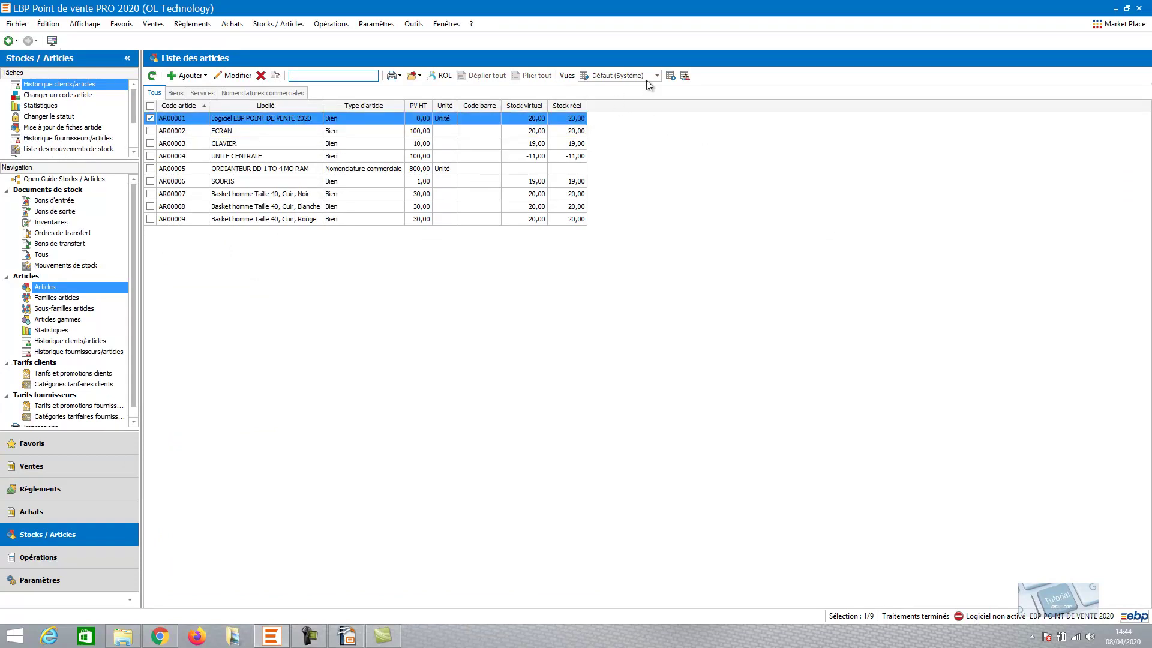
pyautogui.click(658, 76)
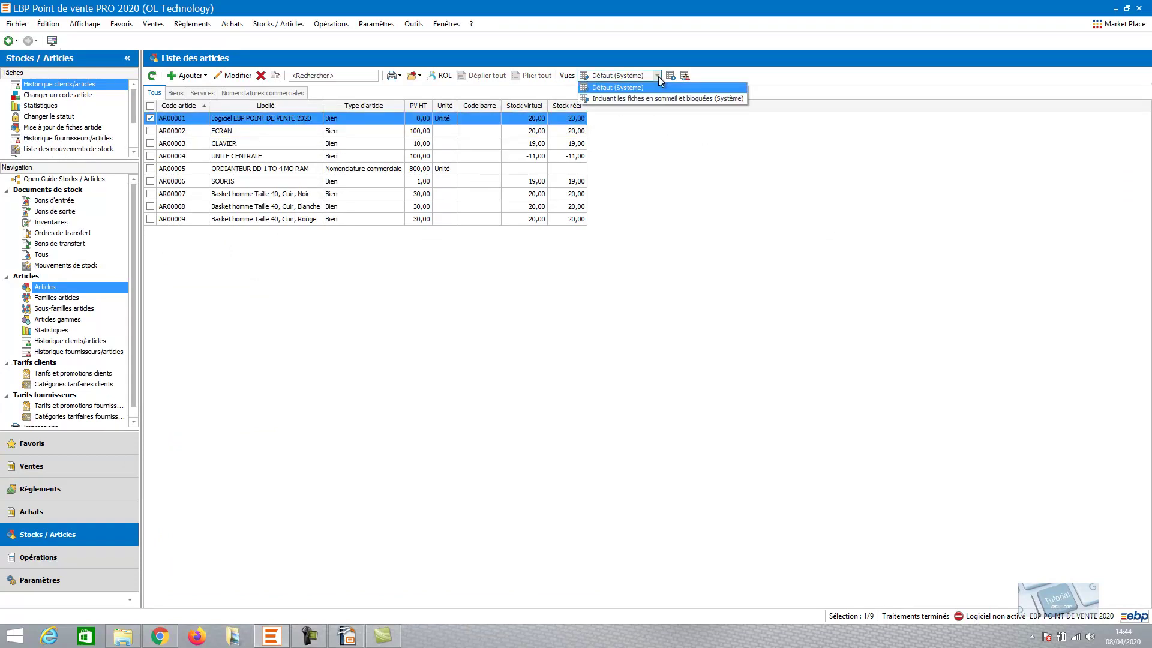
pyautogui.click(609, 99)
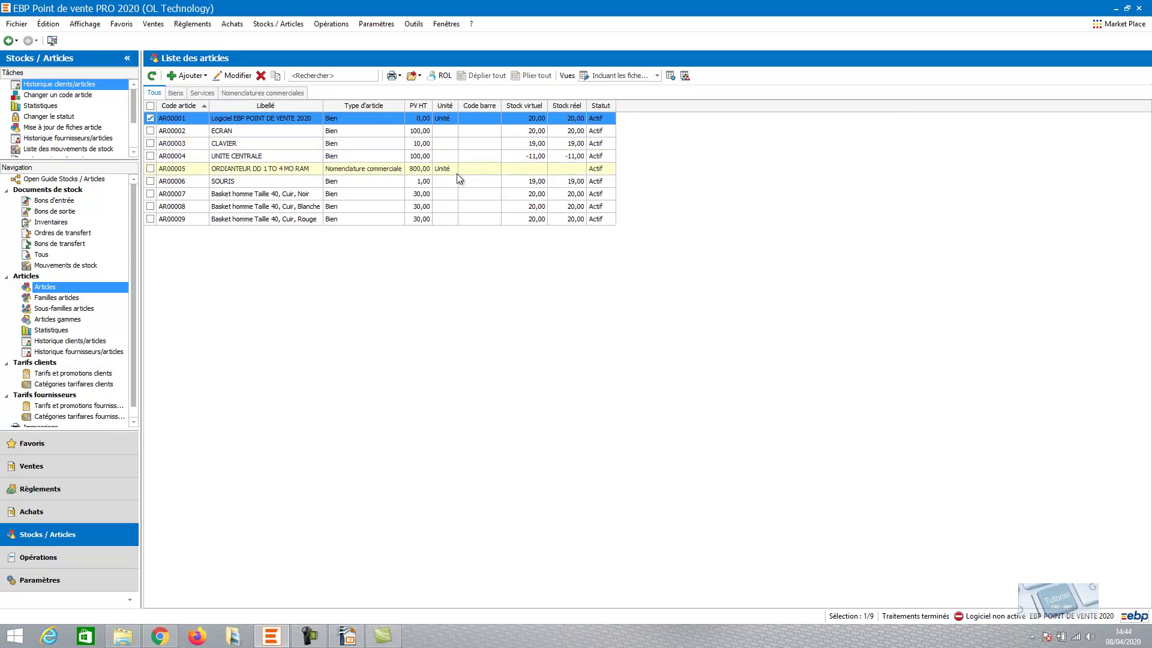
# - Open the view editor for the articles list and duplicate the Défaut view
pyautogui.click(686, 77)
pyautogui.click(670, 75)
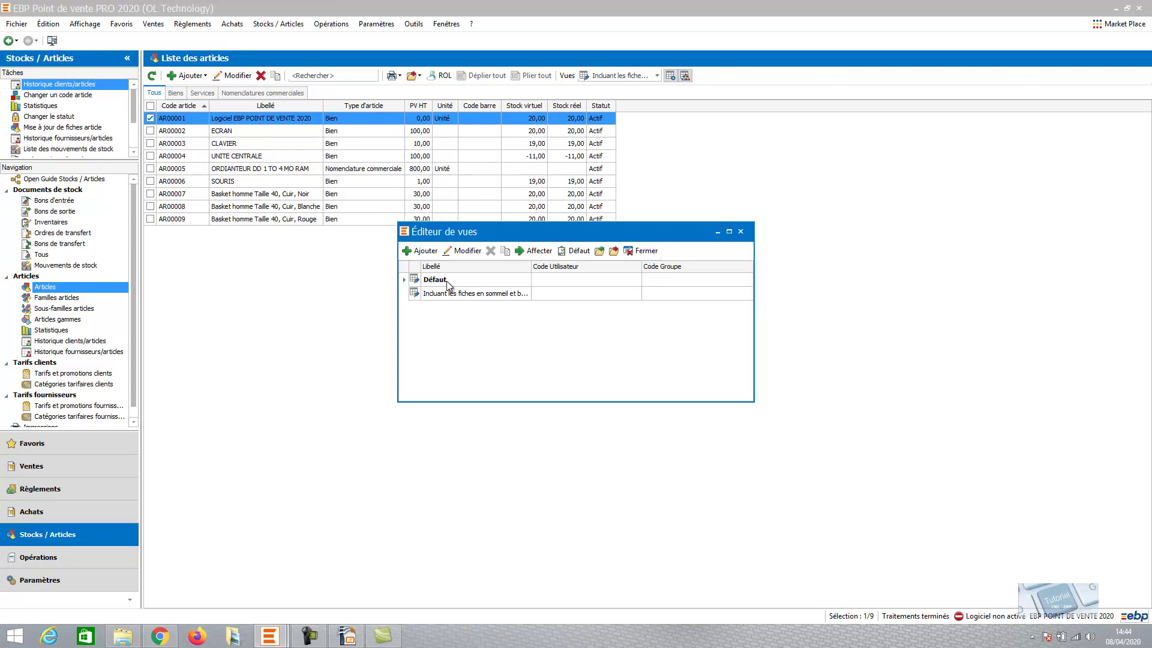
pyautogui.click(446, 282)
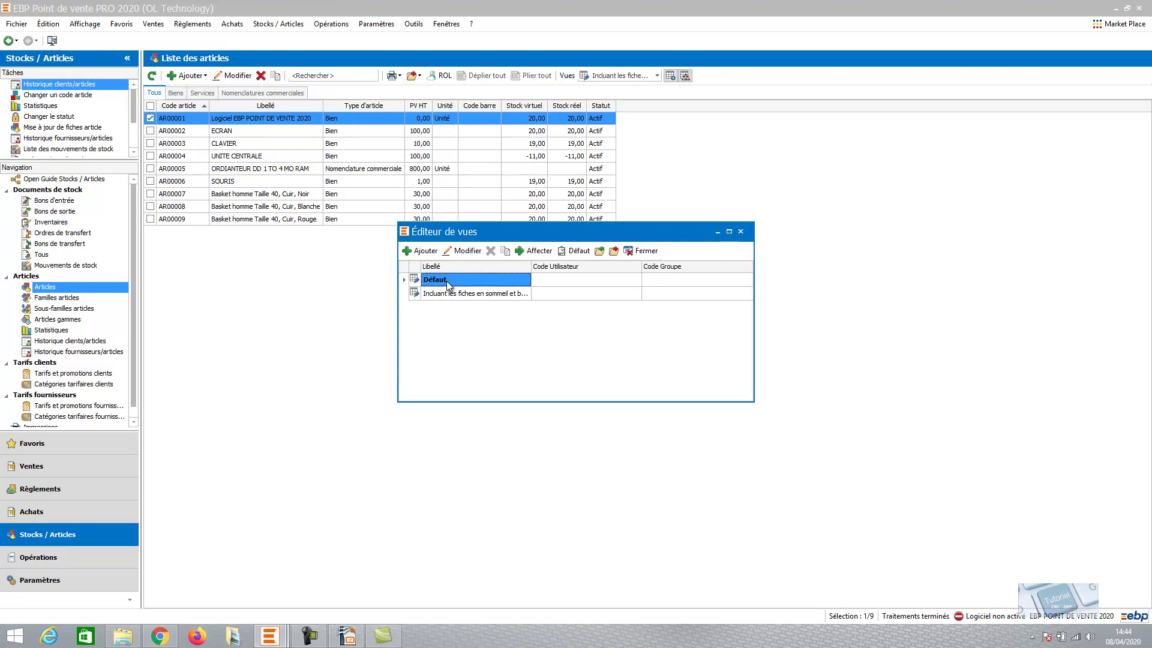
pyautogui.click(505, 252)
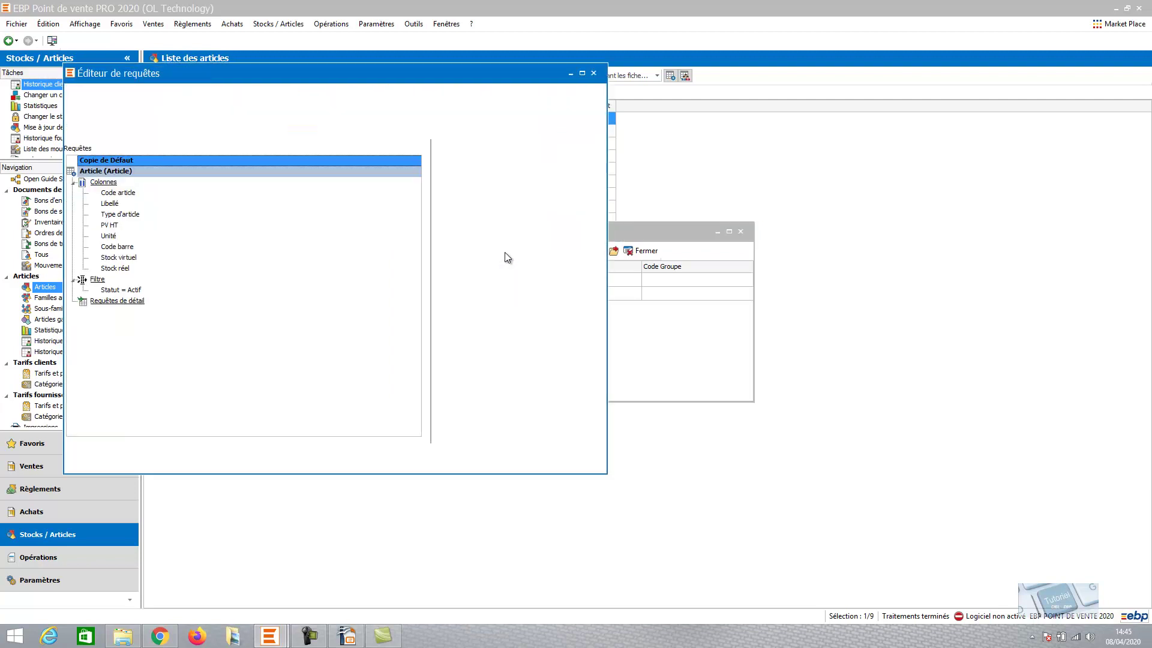
# - Add the Prix de revient [CostPrice] column to the copied view's Article query and validate the query
pyautogui.click(114, 205)
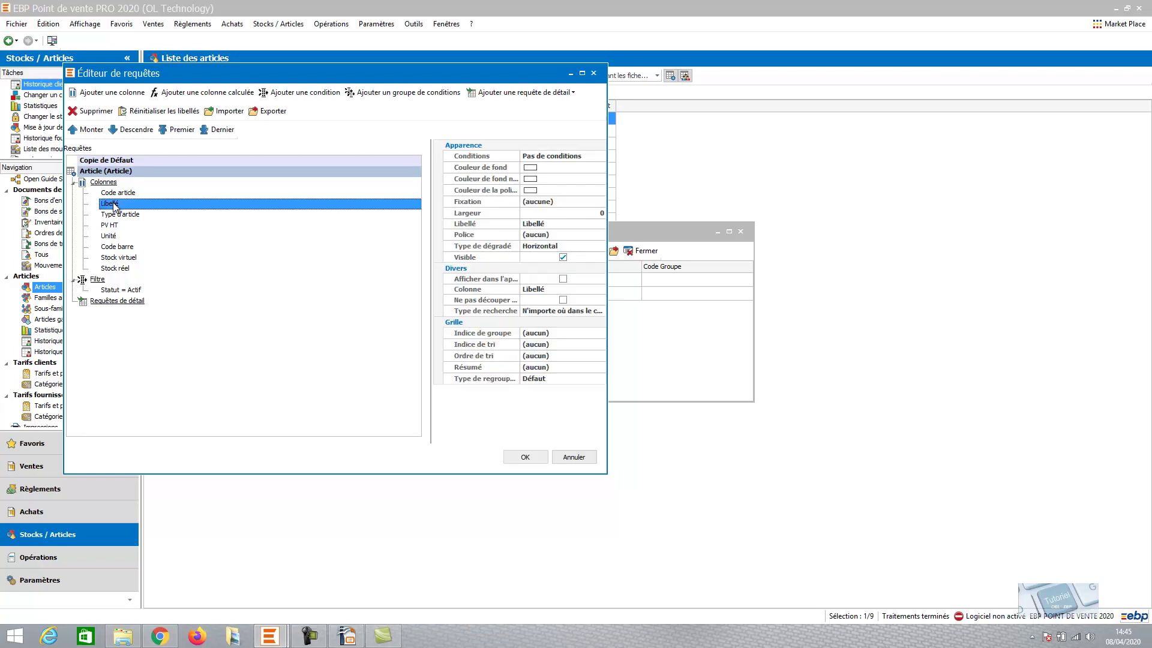
pyautogui.click(125, 92)
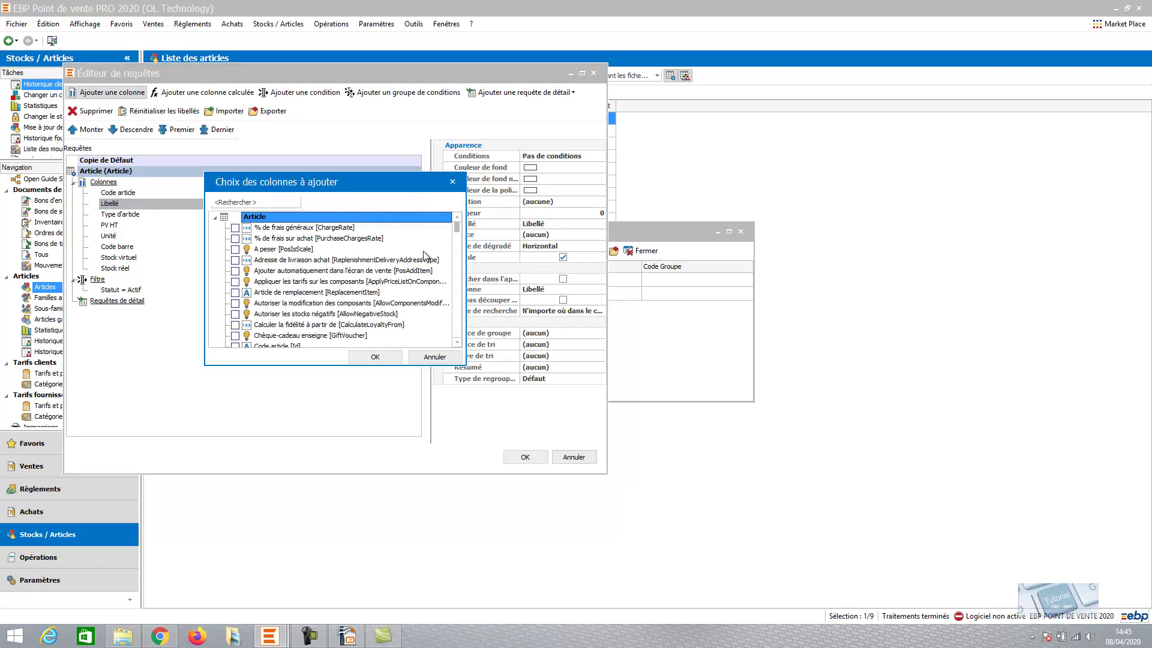
pyautogui.click(457, 343)
pyautogui.click(458, 344)
pyautogui.click(458, 343)
pyautogui.click(458, 343)
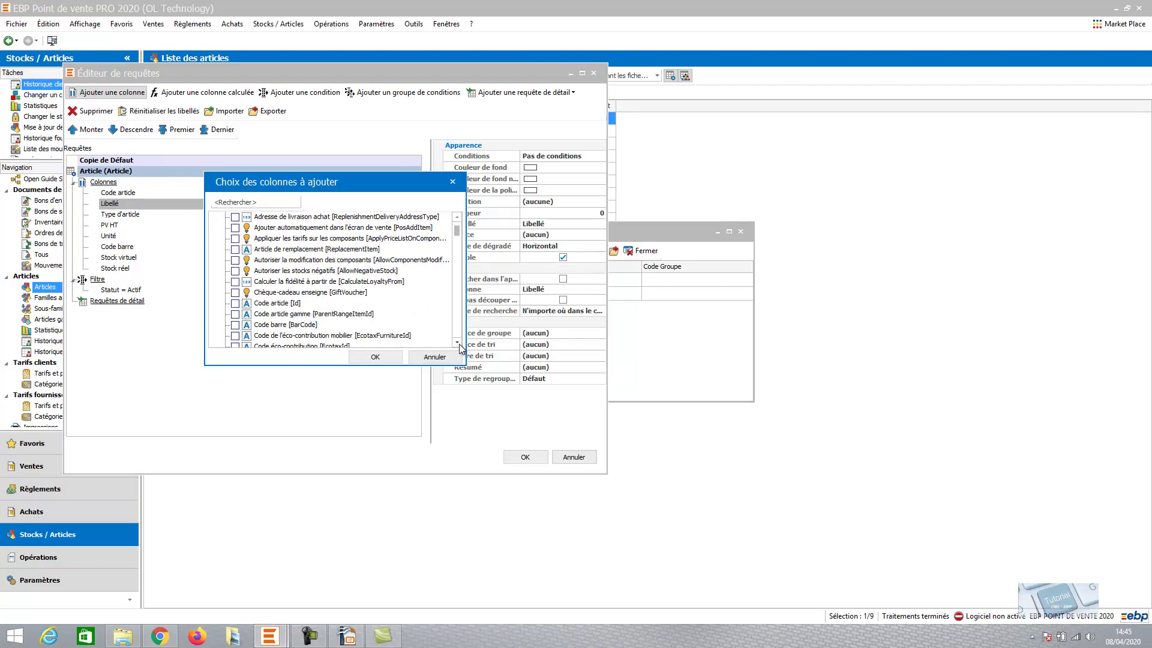
pyautogui.click(457, 344)
pyautogui.click(458, 344)
pyautogui.click(457, 343)
pyautogui.click(458, 343)
pyautogui.click(458, 344)
pyautogui.click(458, 343)
pyautogui.click(458, 343)
pyautogui.click(458, 343)
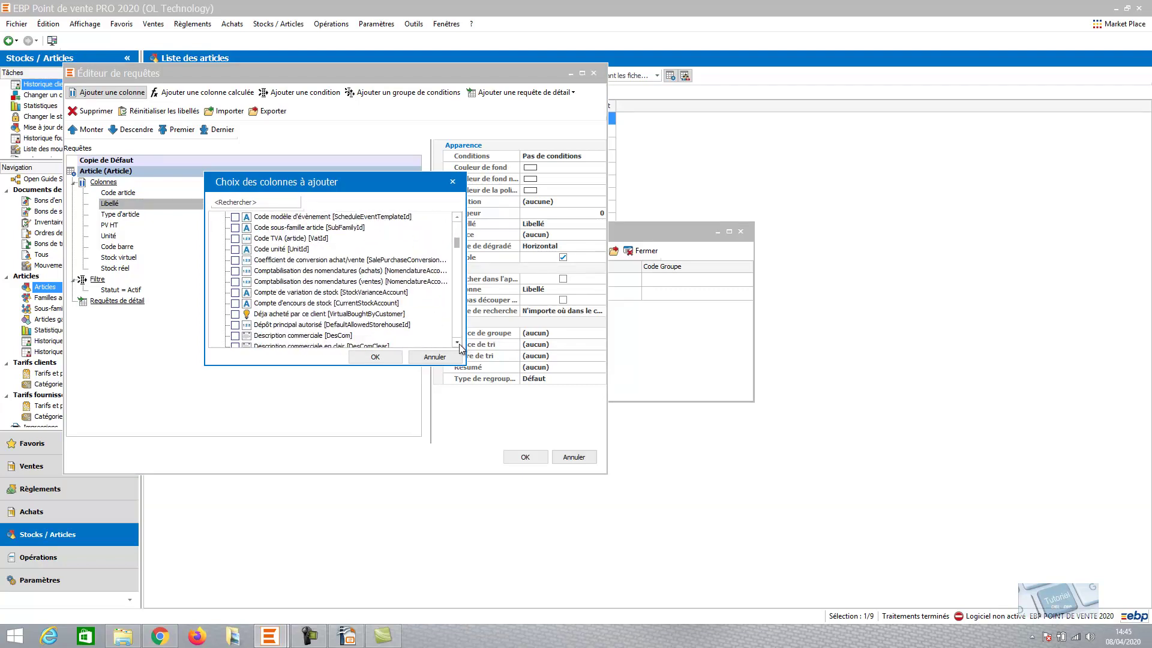
pyautogui.click(458, 343)
pyautogui.click(458, 343)
pyautogui.scroll(-4, 459, 347)
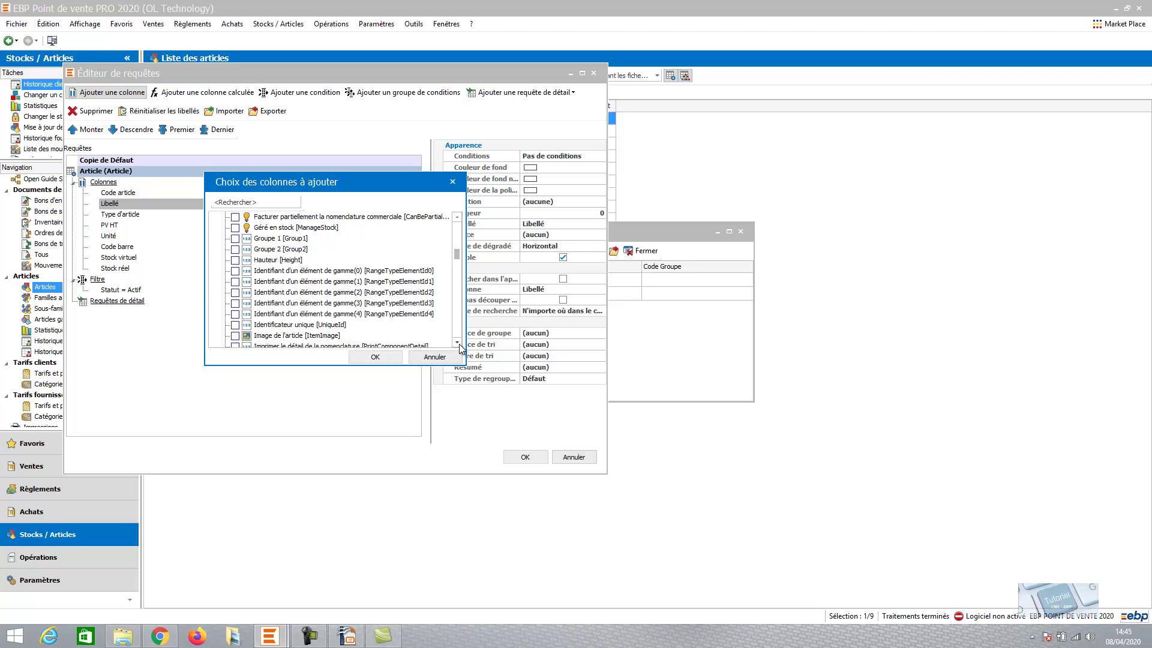
pyautogui.scroll(-2, 459, 346)
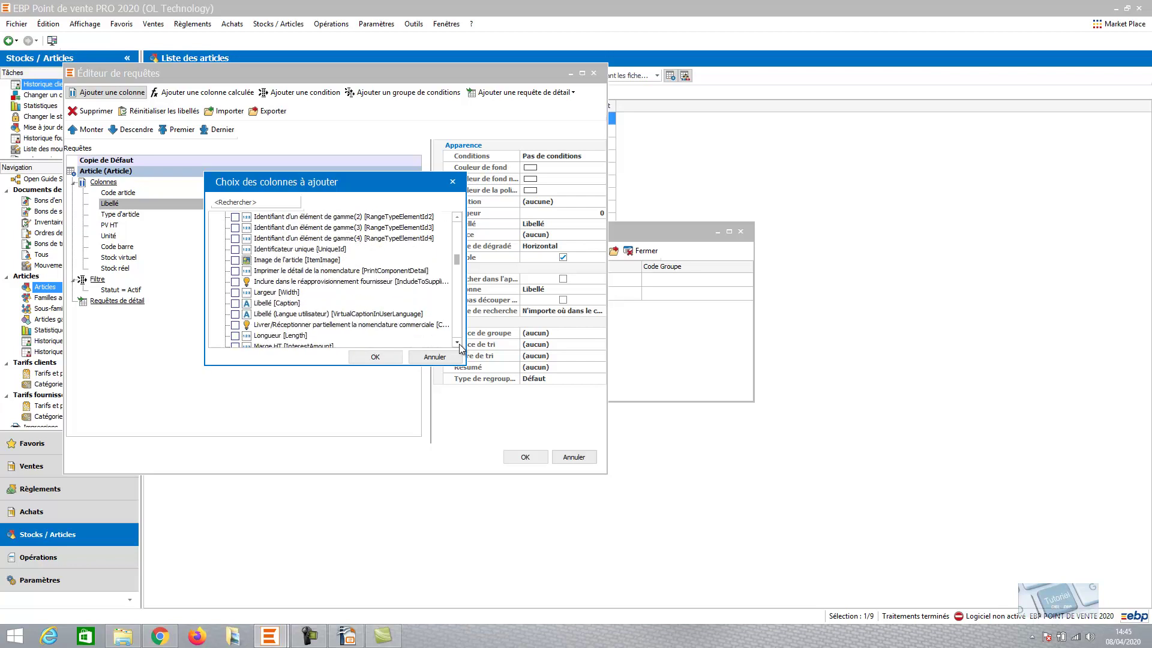
pyautogui.scroll(-3, 460, 347)
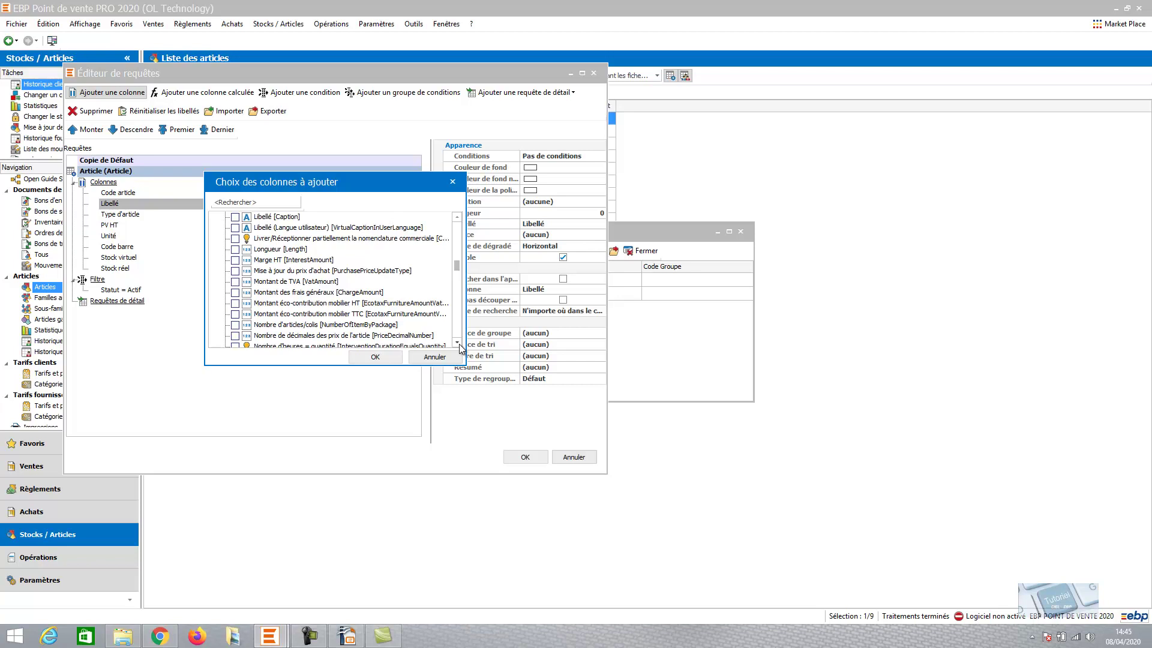
pyautogui.scroll(-5, 460, 347)
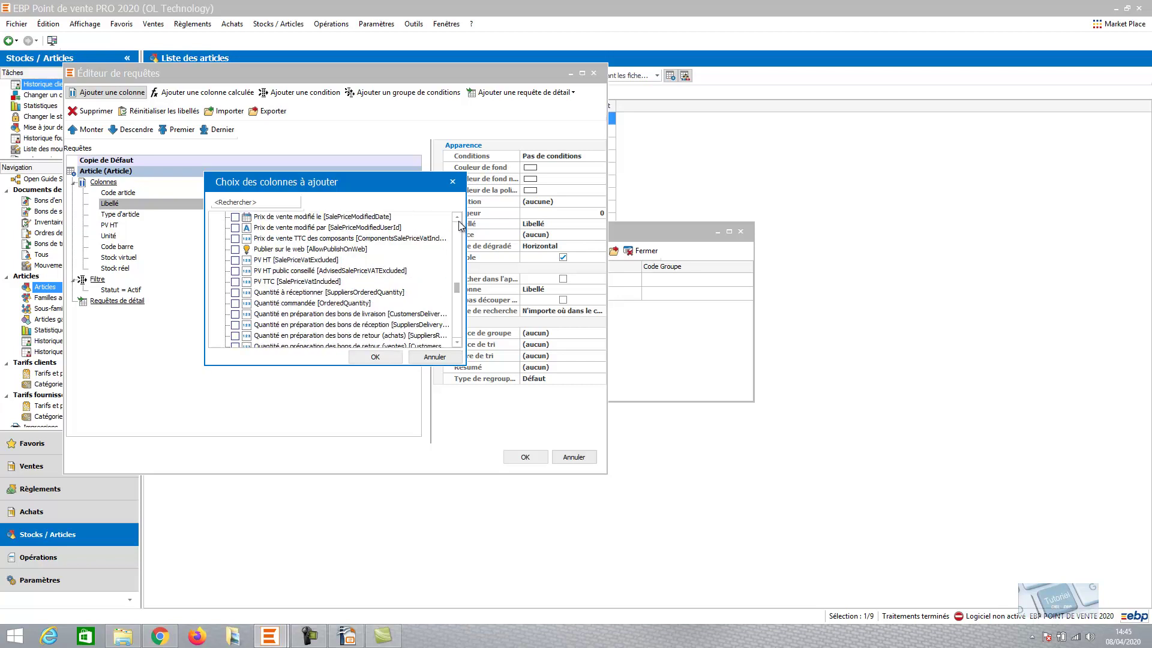
pyautogui.scroll(4, 459, 223)
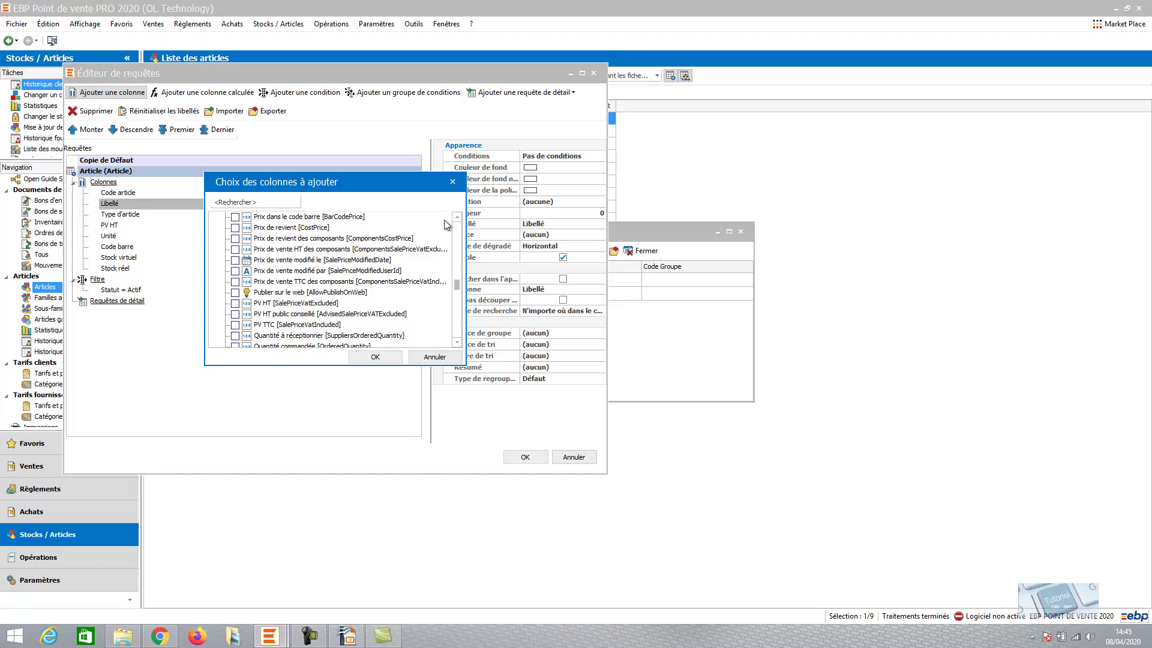
pyautogui.click(273, 231)
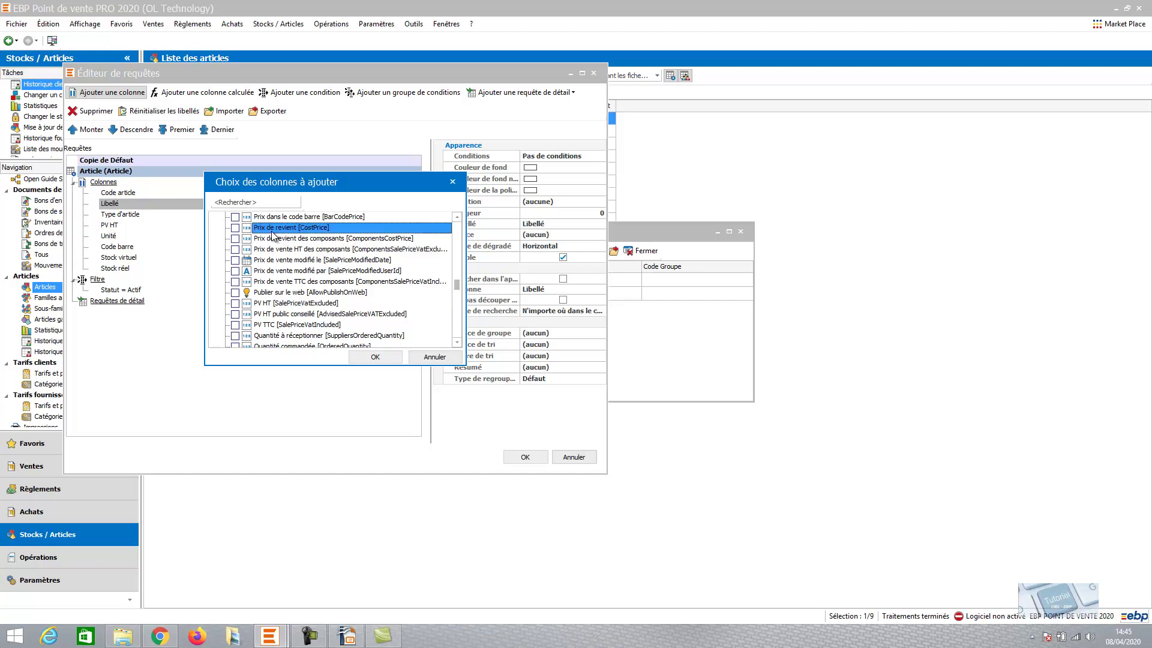
pyautogui.click(236, 229)
pyautogui.click(375, 356)
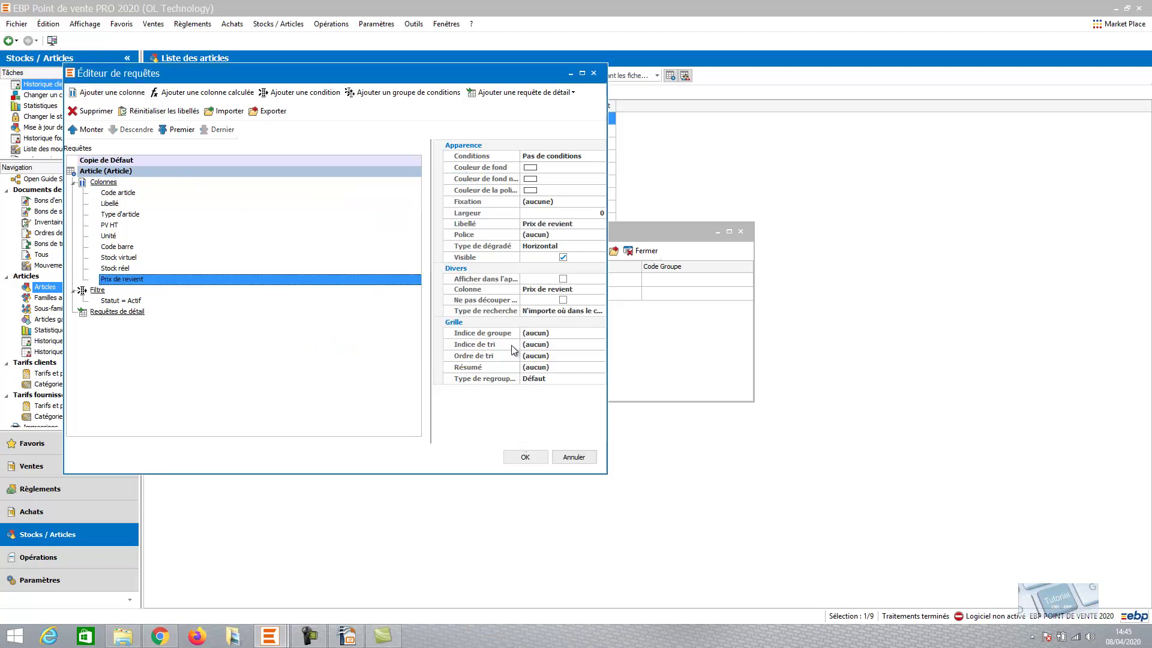
pyautogui.click(524, 458)
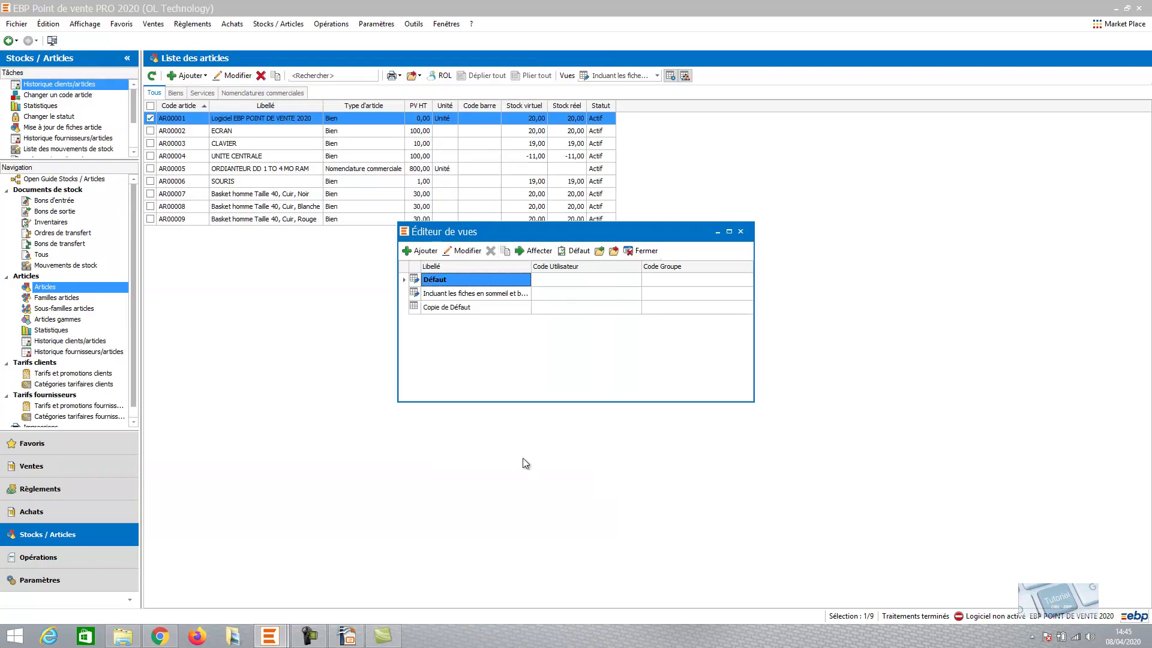
# - Rename the Copie de Défaut view as "prix de revient" and close the view editor
pyautogui.click(454, 308)
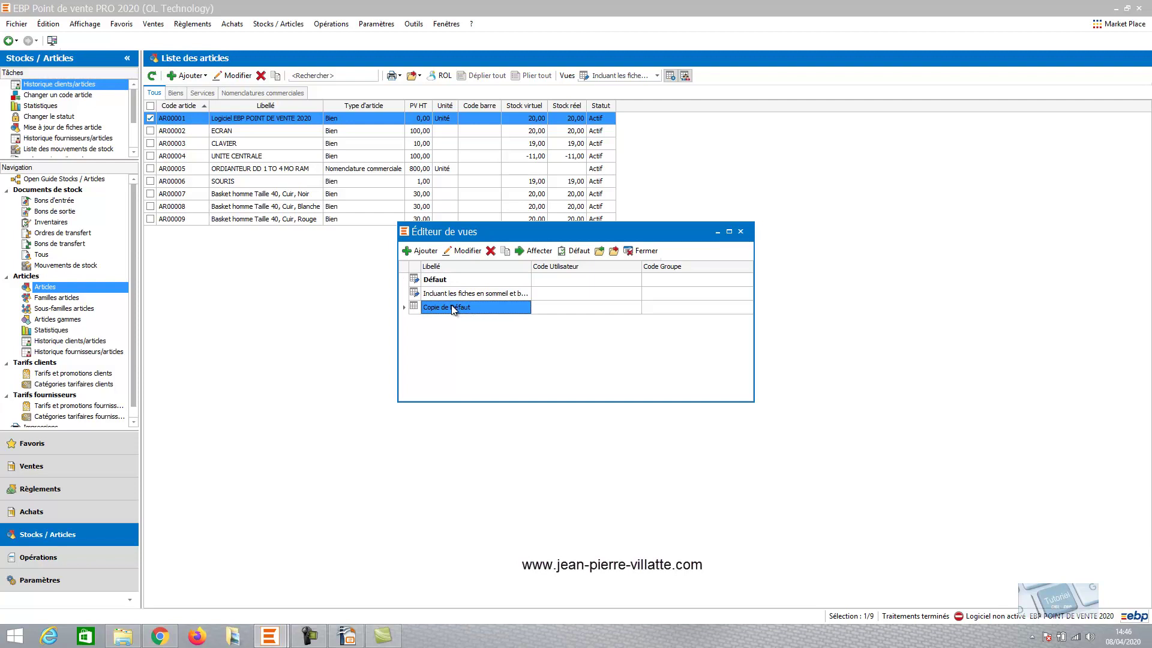
pyautogui.click(466, 252)
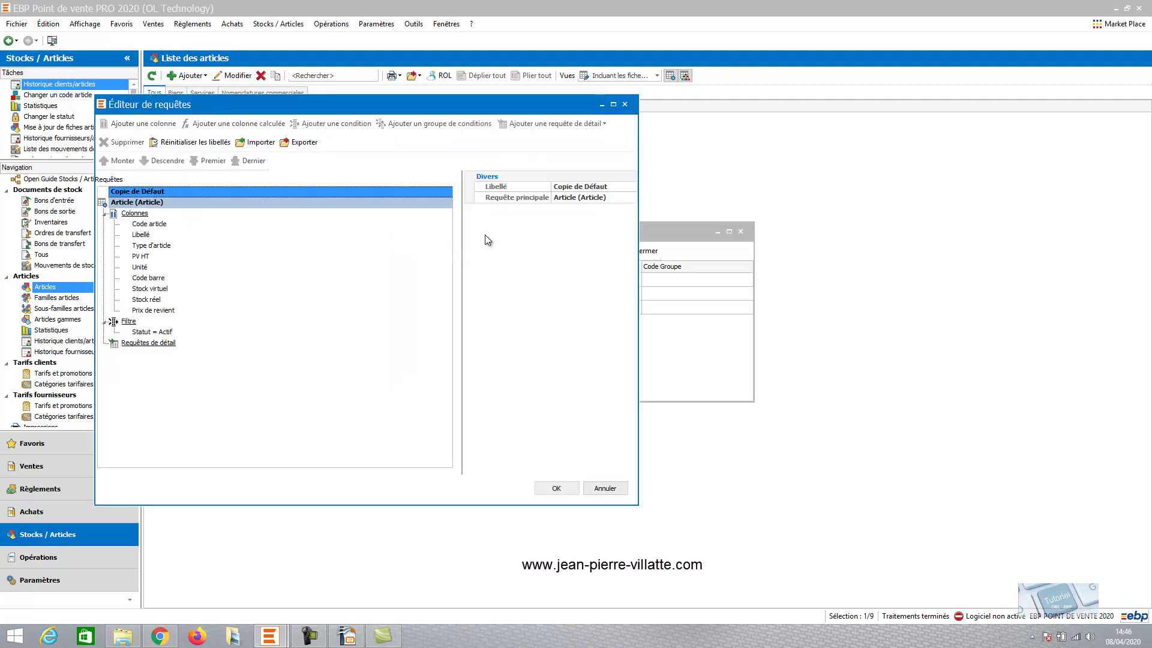
pyautogui.doubleClick(586, 186)
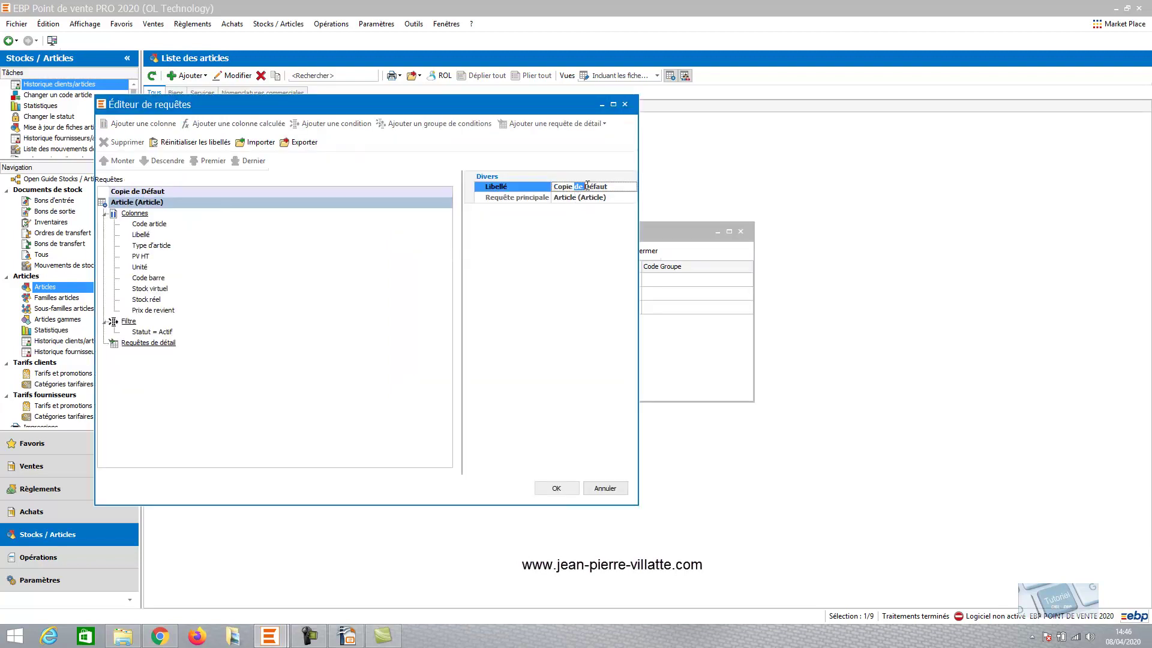
pyautogui.moveTo(608, 186); pyautogui.dragTo(553, 187)
pyautogui.write('prix de revient')
pyautogui.click(550, 489)
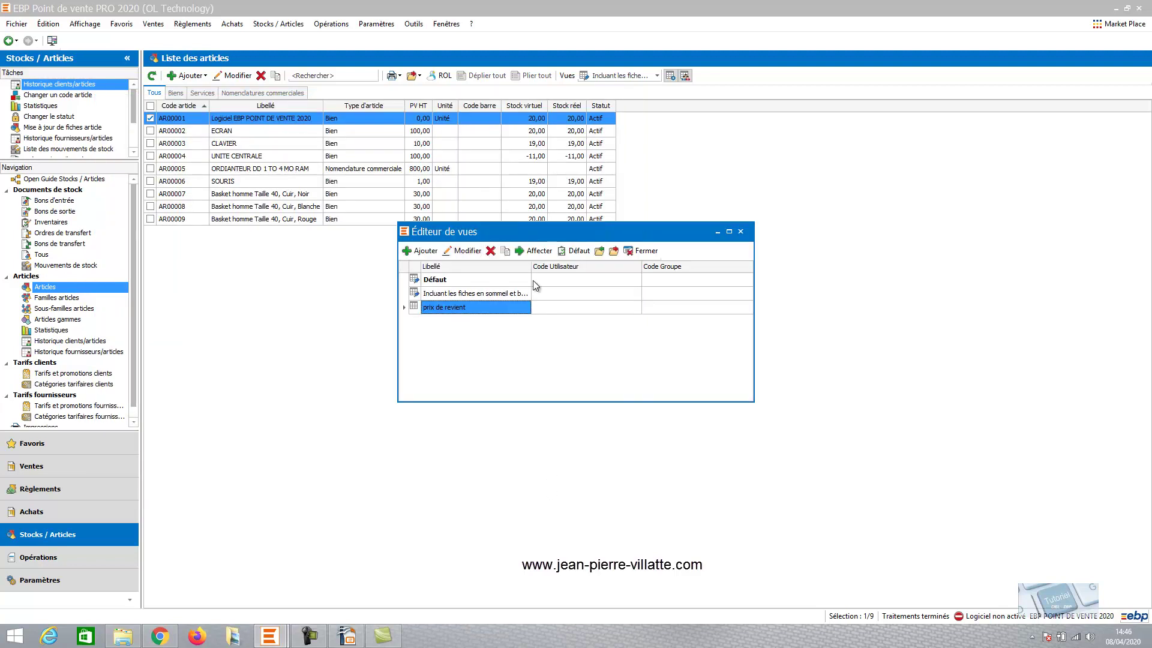
pyautogui.click(642, 251)
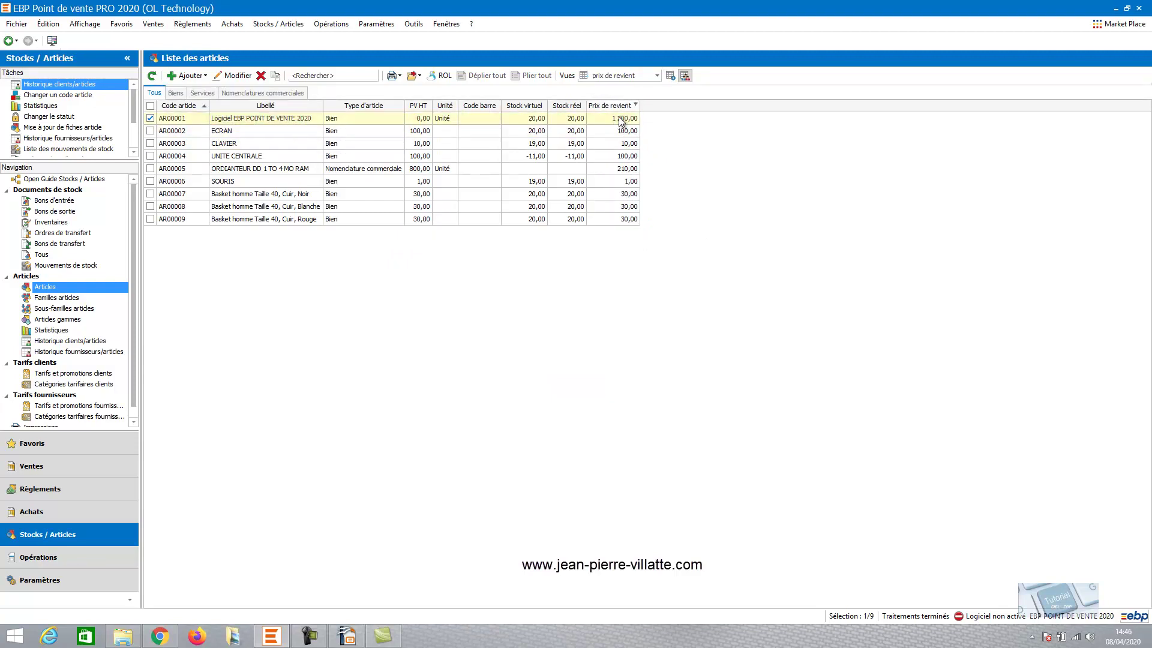
# - Compare the article columns by switching to the Défaut (Système) view and back to the prix de revient view
pyautogui.click(657, 75)
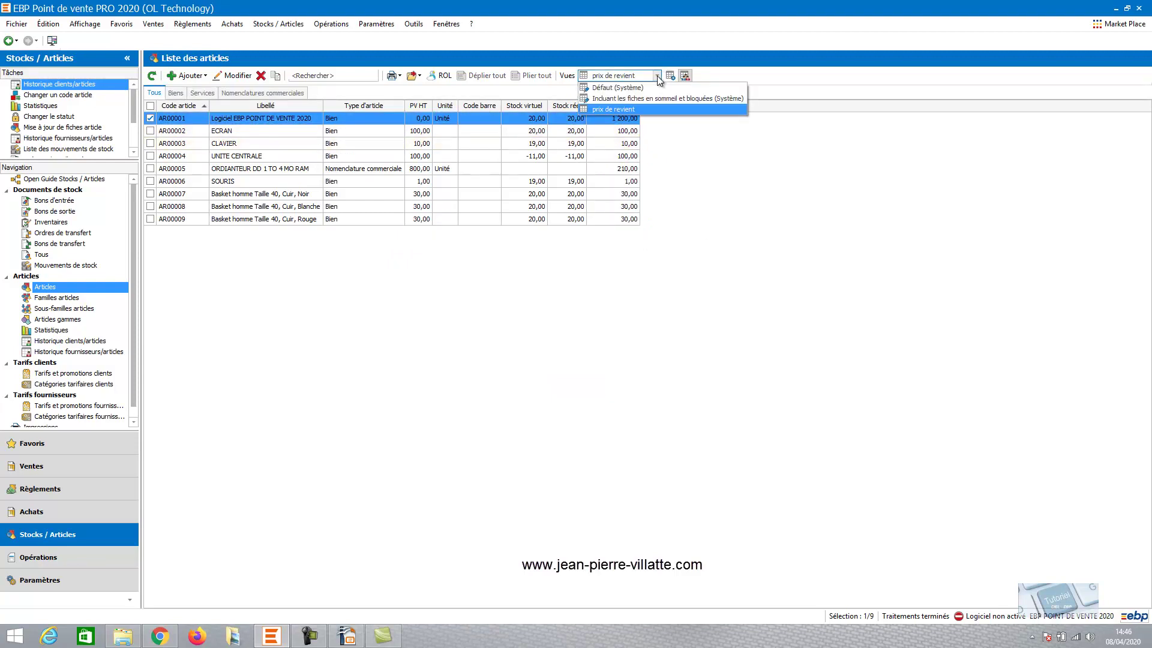
pyautogui.click(613, 87)
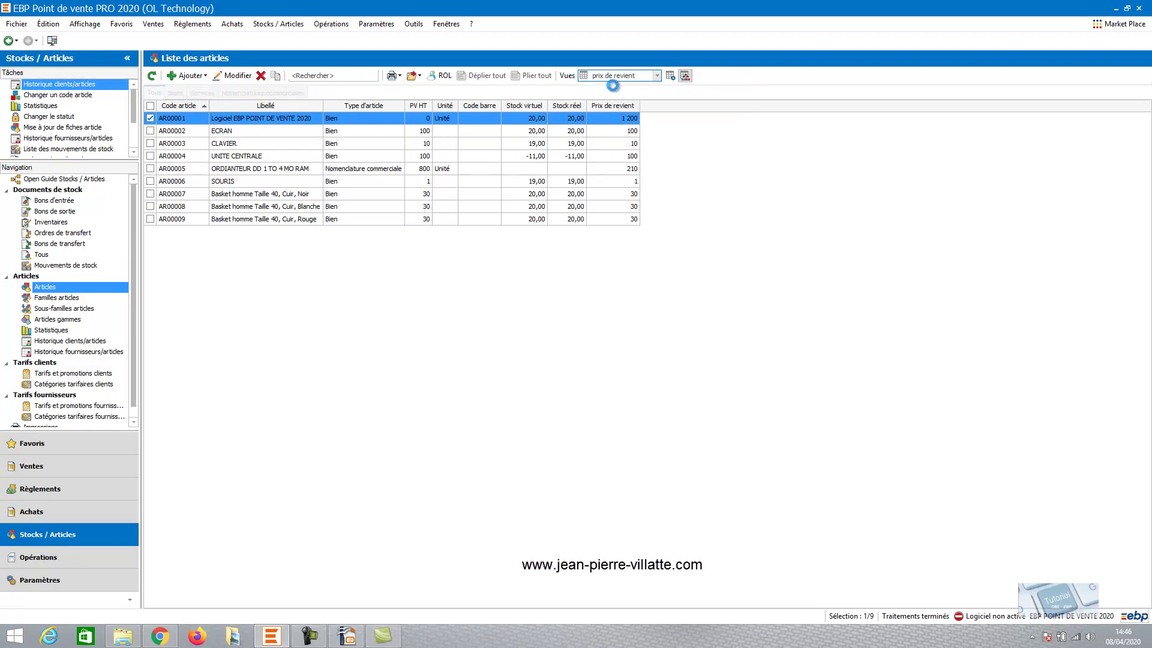
pyautogui.click(657, 76)
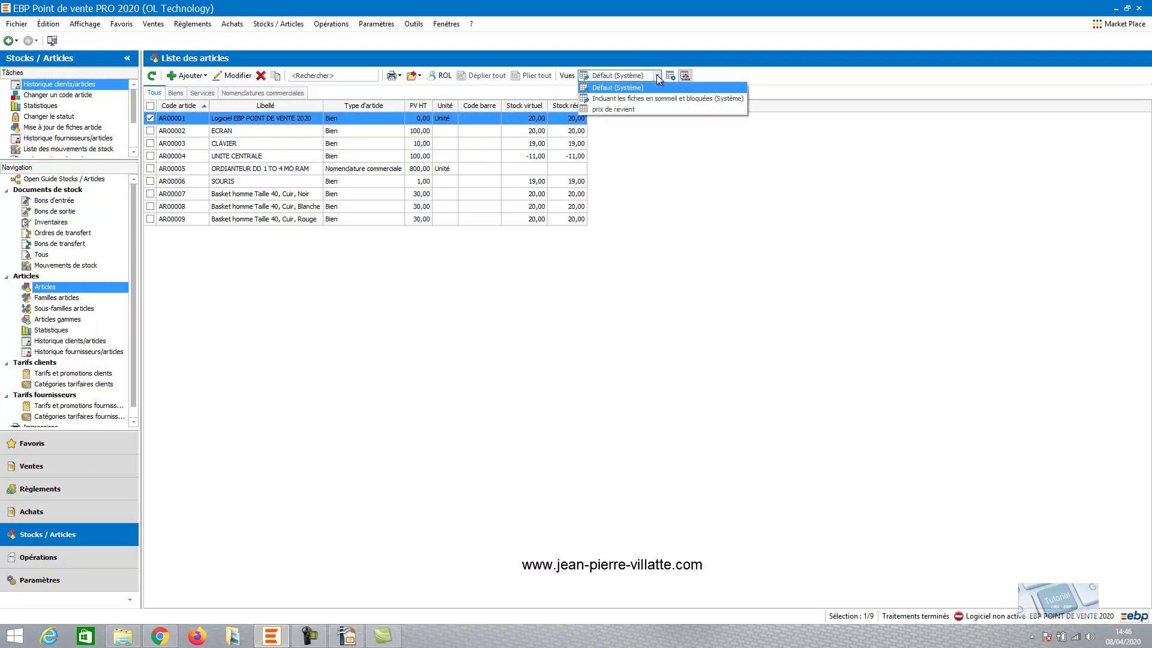
pyautogui.click(631, 109)
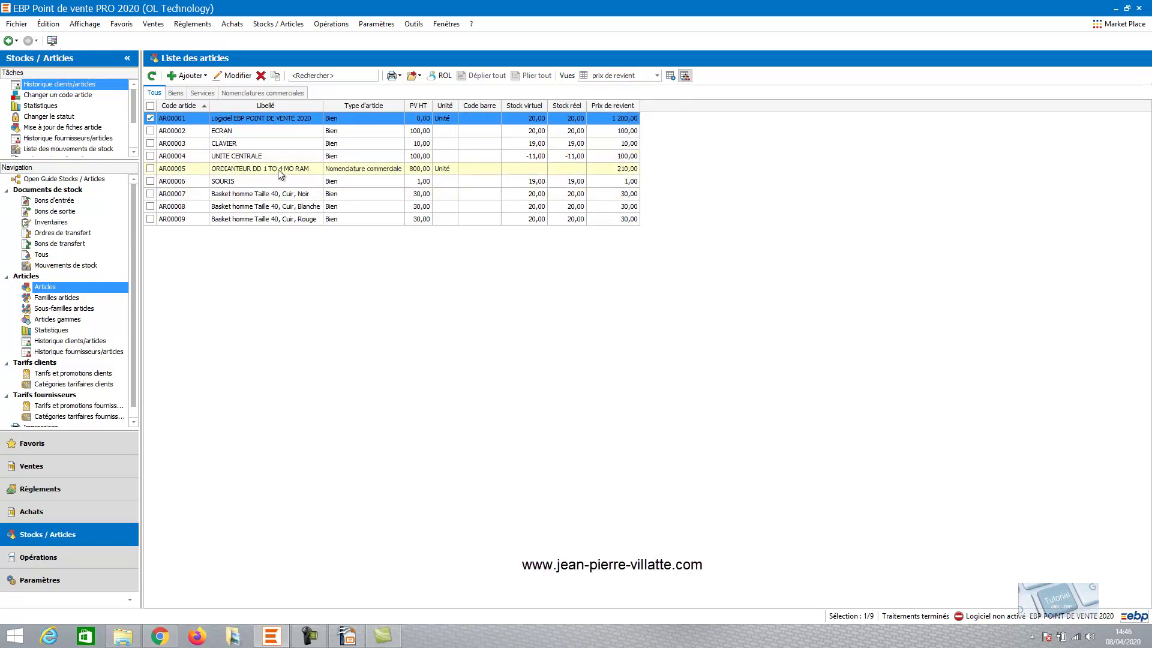
# - Preview the printout of the articles list in the prix de revient view, then close the preview
pyautogui.click(400, 77)
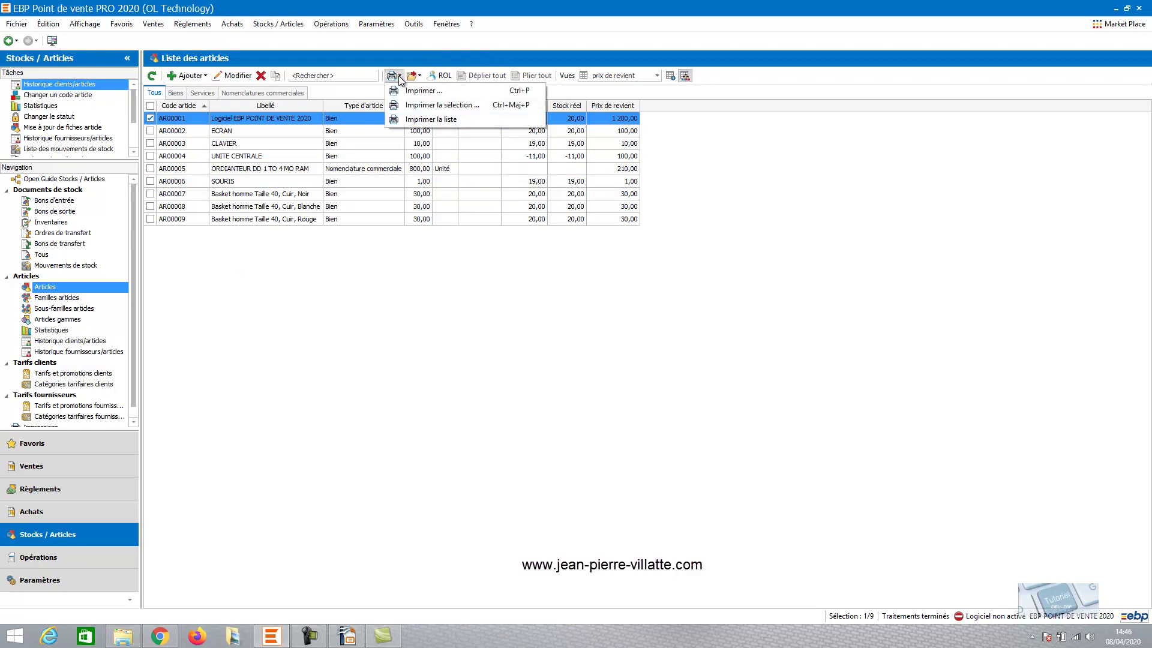
pyautogui.click(409, 120)
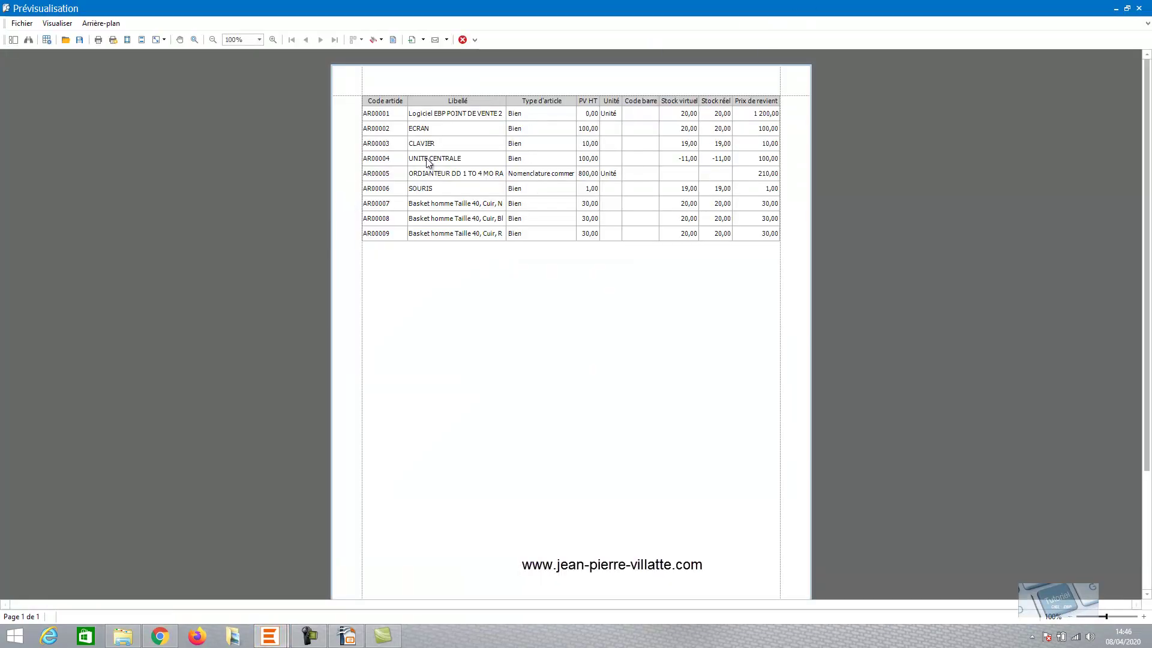
pyautogui.click(1139, 8)
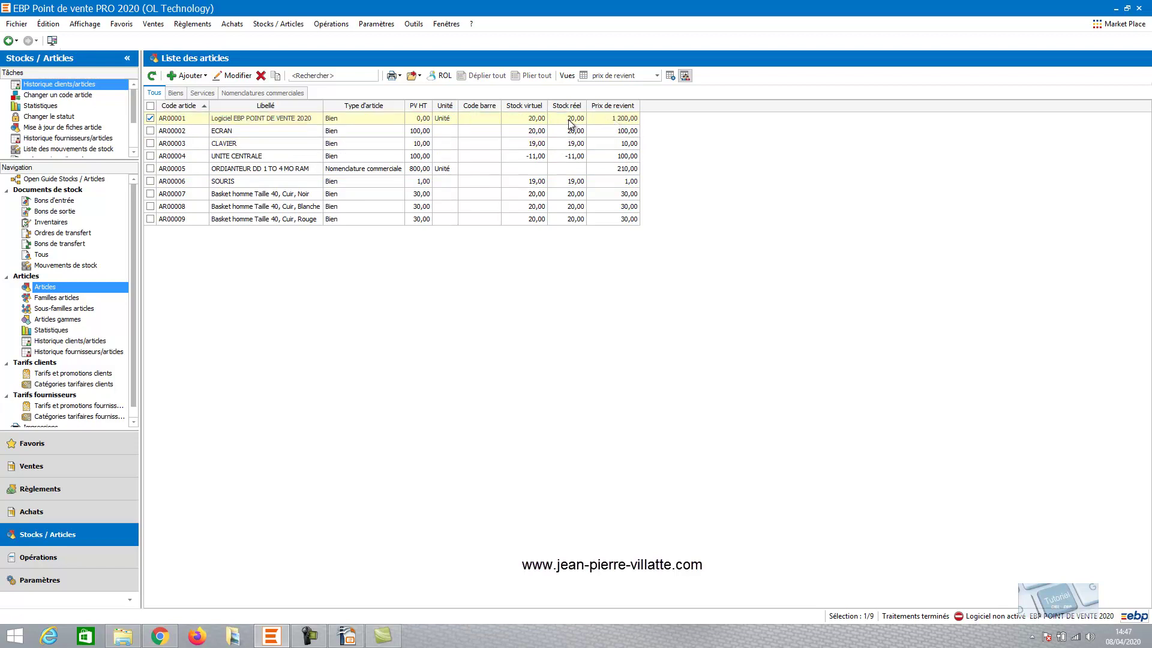
# - Open the view editor for the articles list and duplicate the Défaut view
pyautogui.click(669, 80)
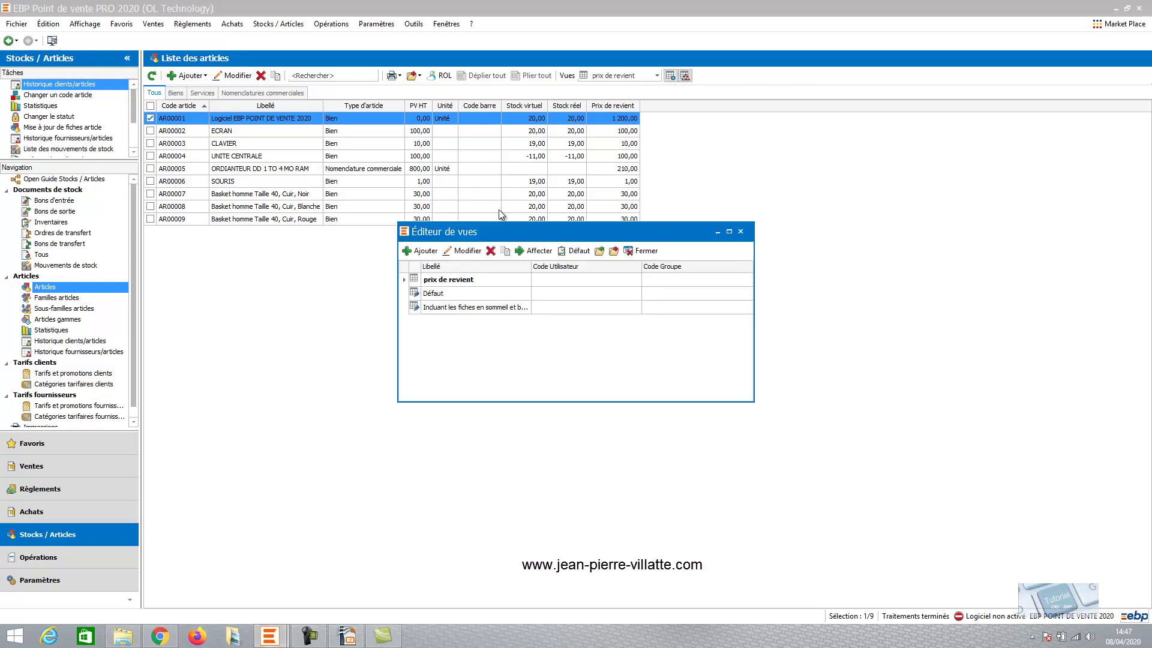
pyautogui.click(461, 293)
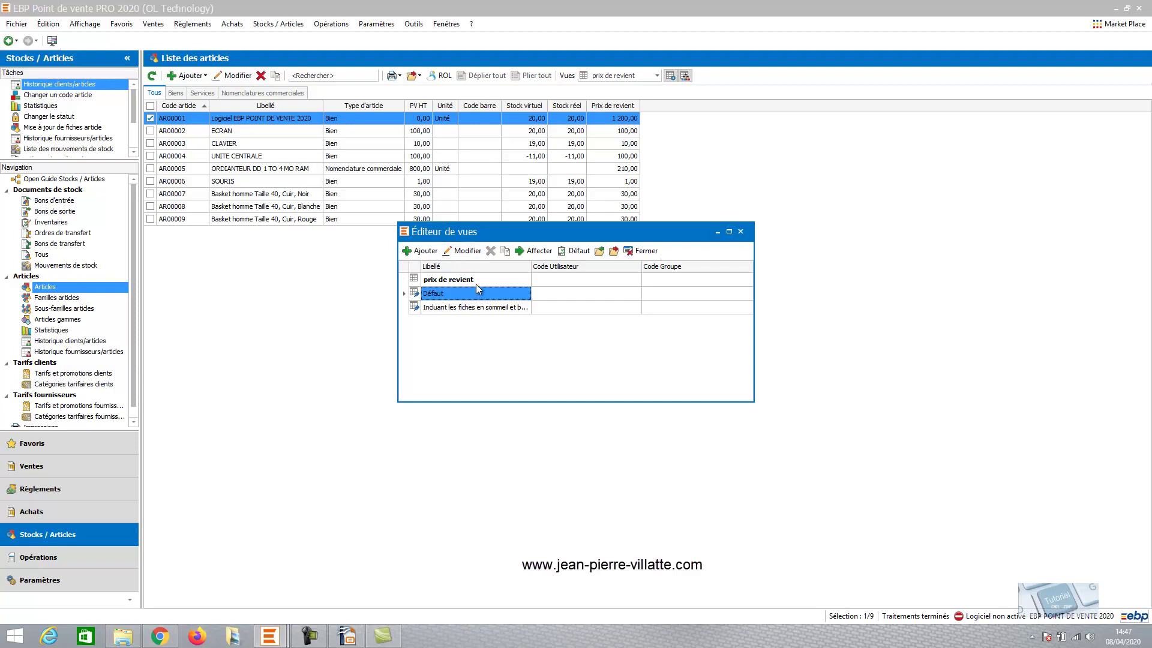
pyautogui.click(506, 253)
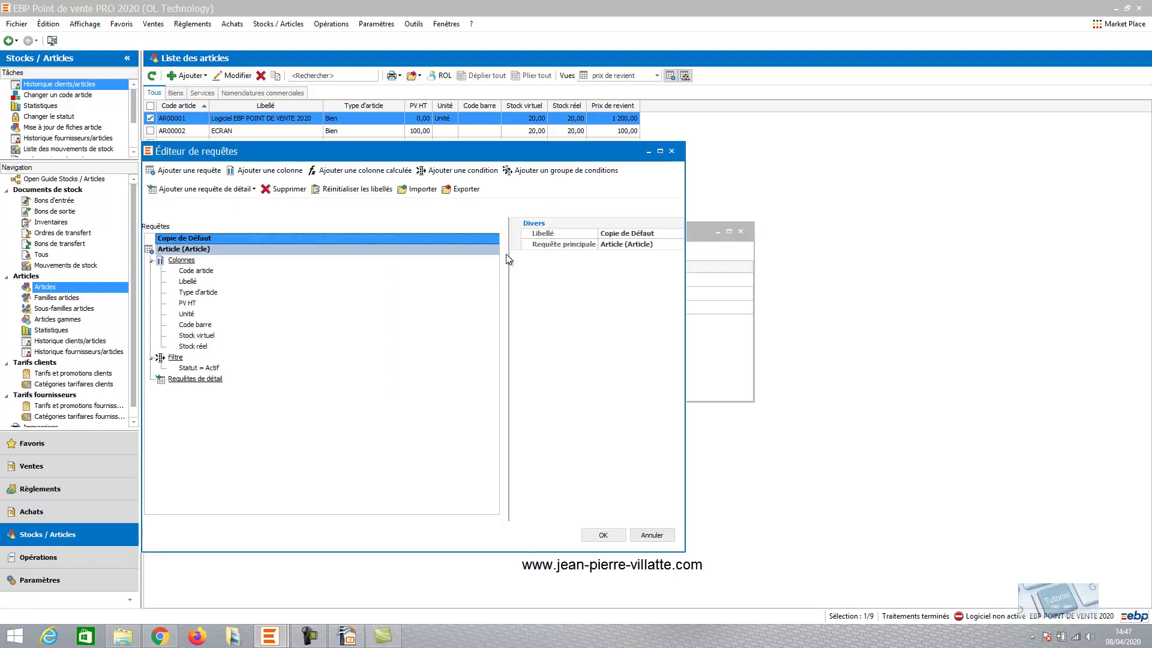
# - Add a filter condition on the Stock réel [RealStock] column to the copied view, after the Statut = Actif condition
pyautogui.click(194, 368)
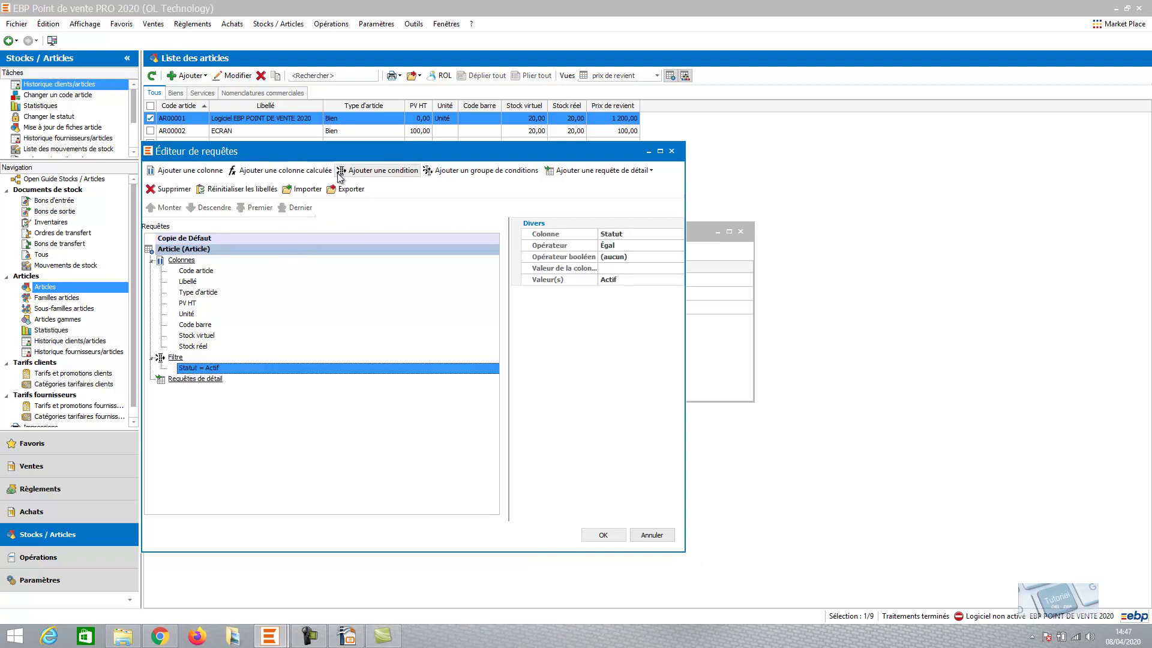
pyautogui.click(363, 172)
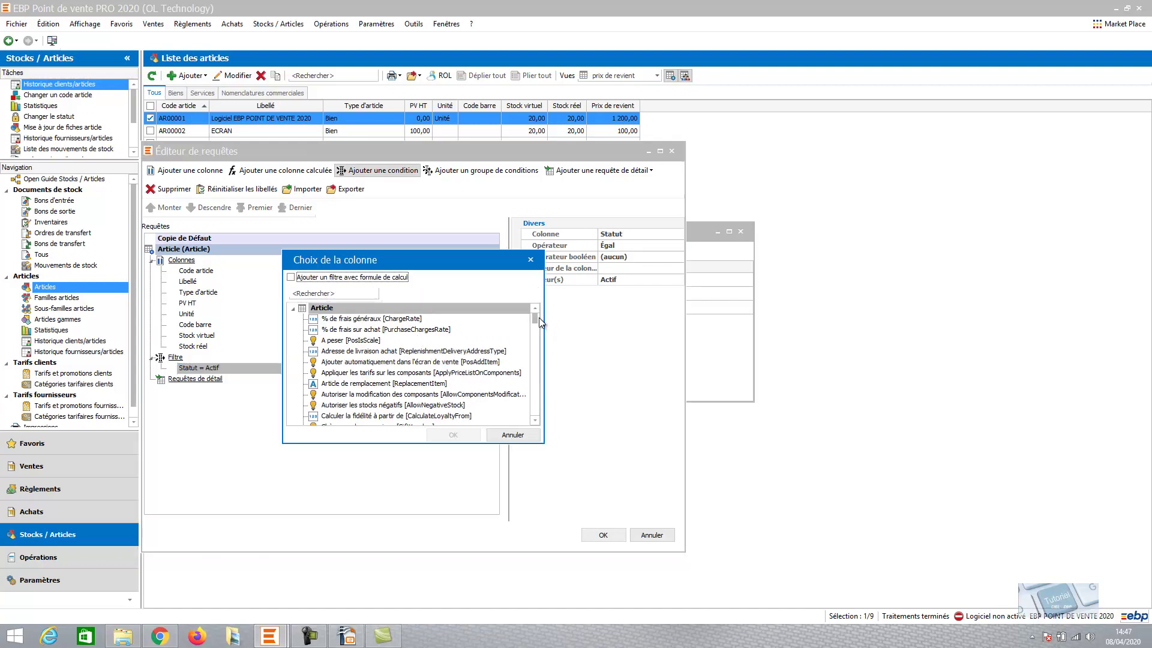
pyautogui.moveTo(535, 318); pyautogui.dragTo(536, 348)
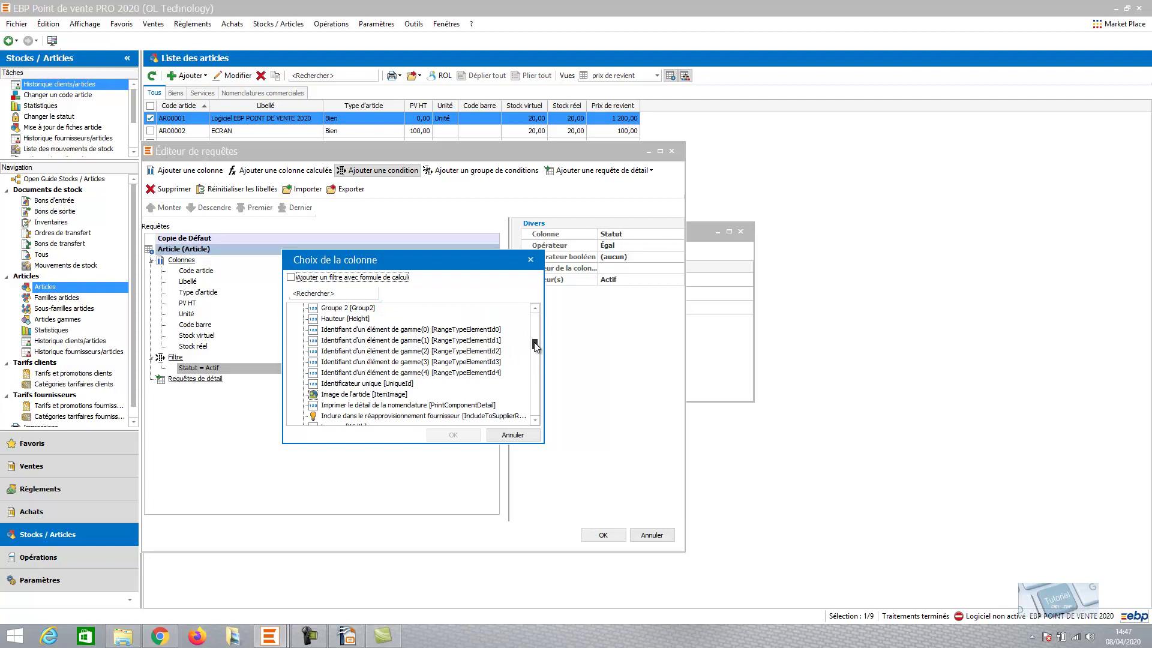
pyautogui.moveTo(534, 341); pyautogui.dragTo(534, 380)
pyautogui.click(338, 319)
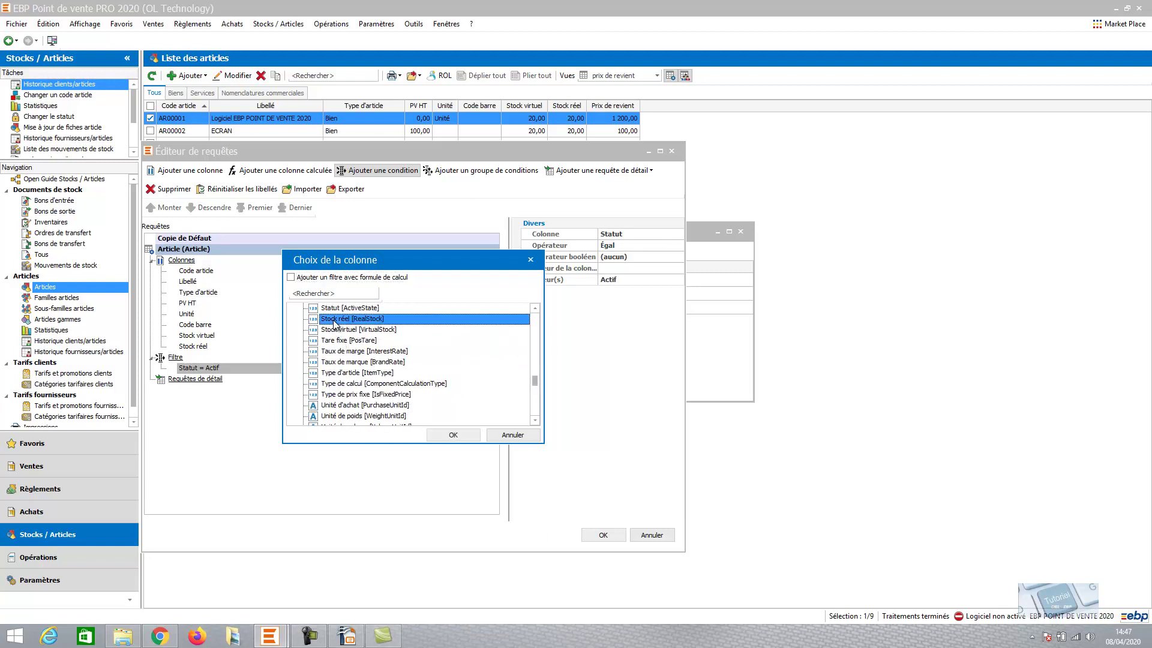
pyautogui.click(453, 435)
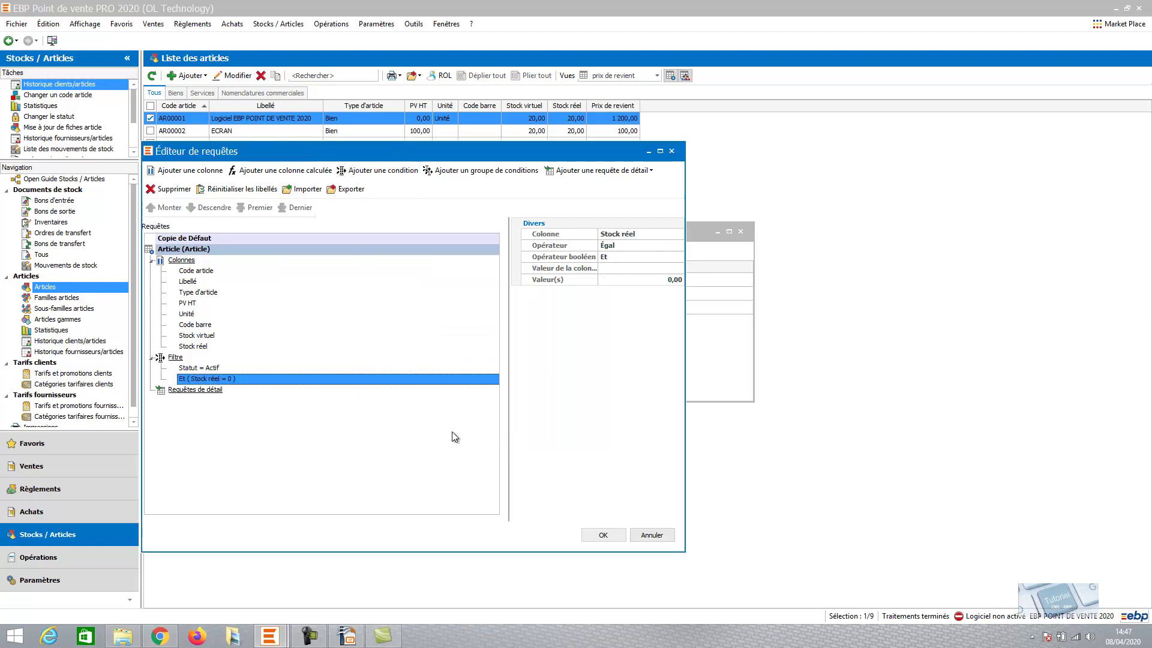
# - Set the operator of the Stock réel condition to Inférieur and validate the query
pyautogui.click(638, 246)
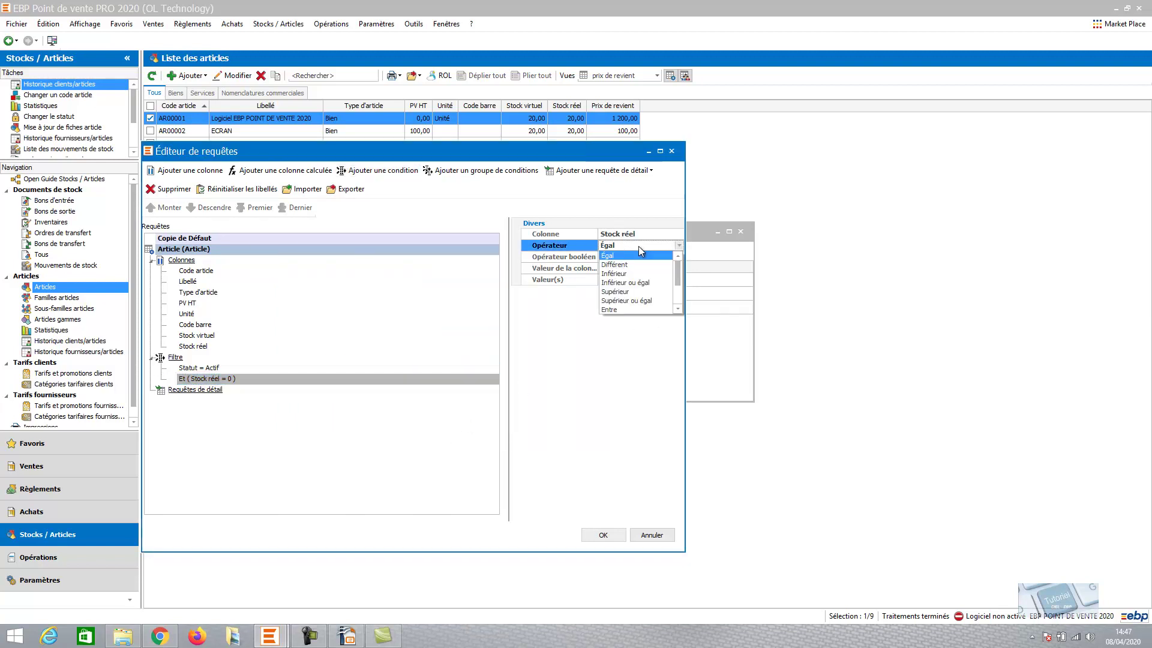
pyautogui.click(631, 274)
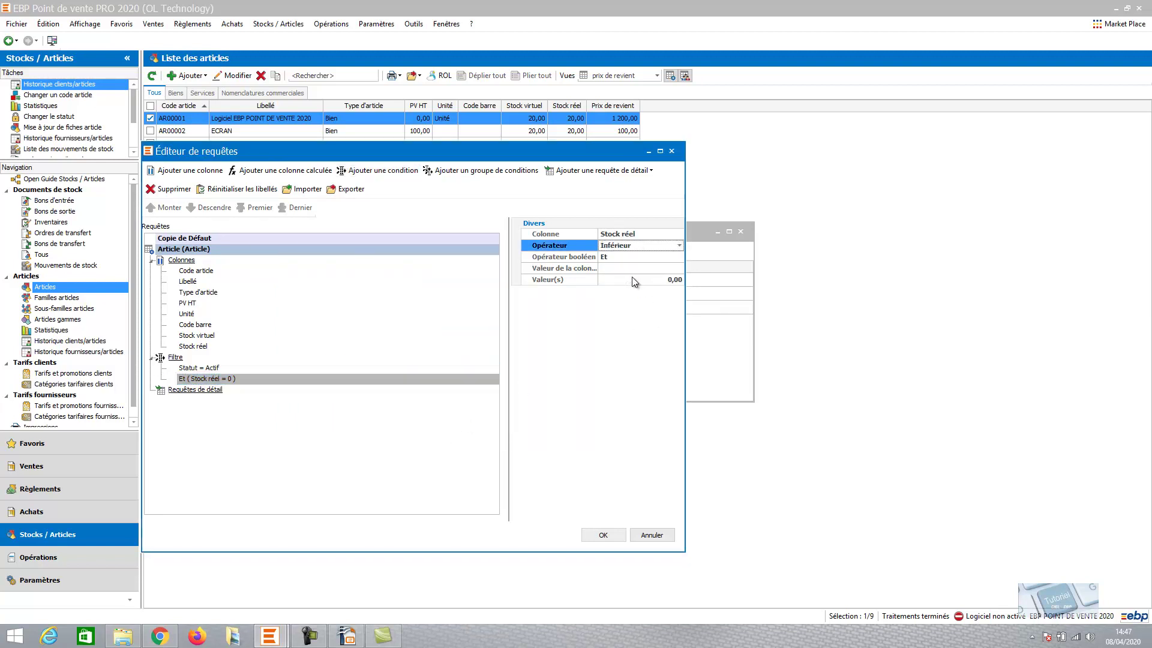
pyautogui.click(603, 534)
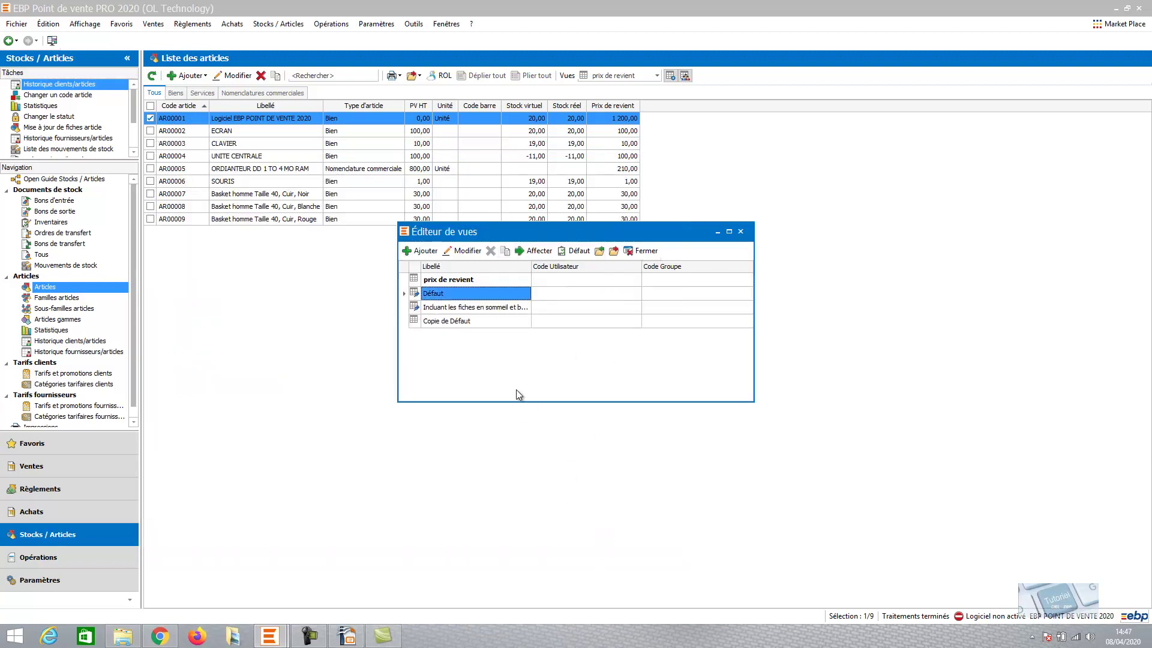
# - Rename the Copie de Défaut view of the articles list as "Stock negatif" and validate the change
pyautogui.click(467, 322)
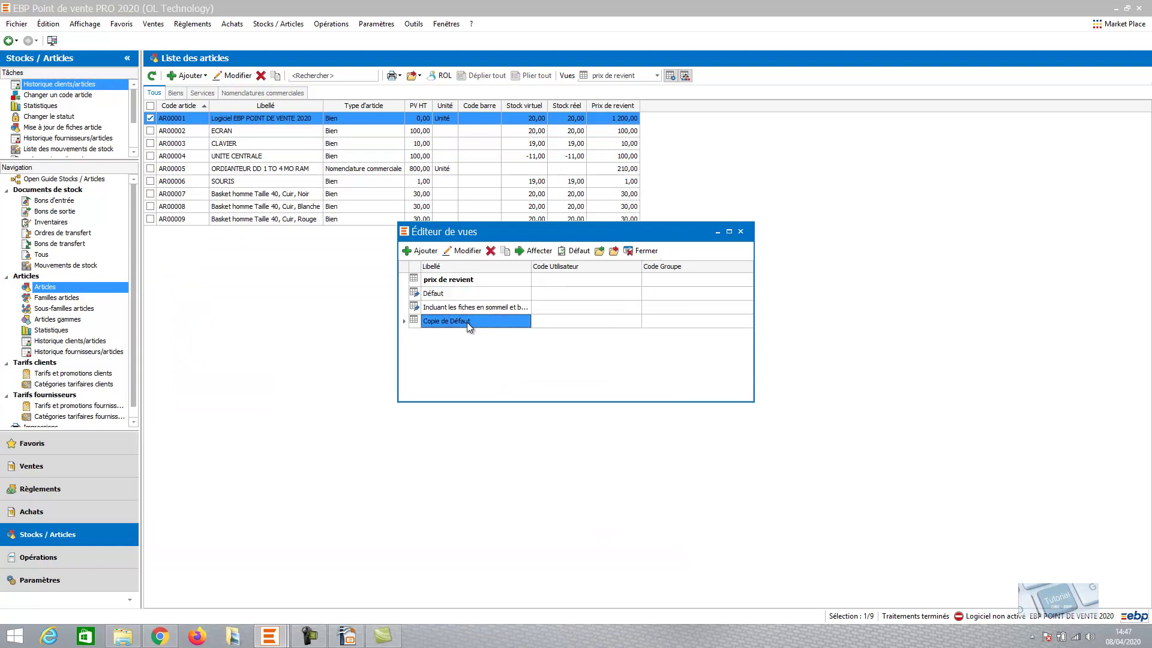
pyautogui.click(468, 251)
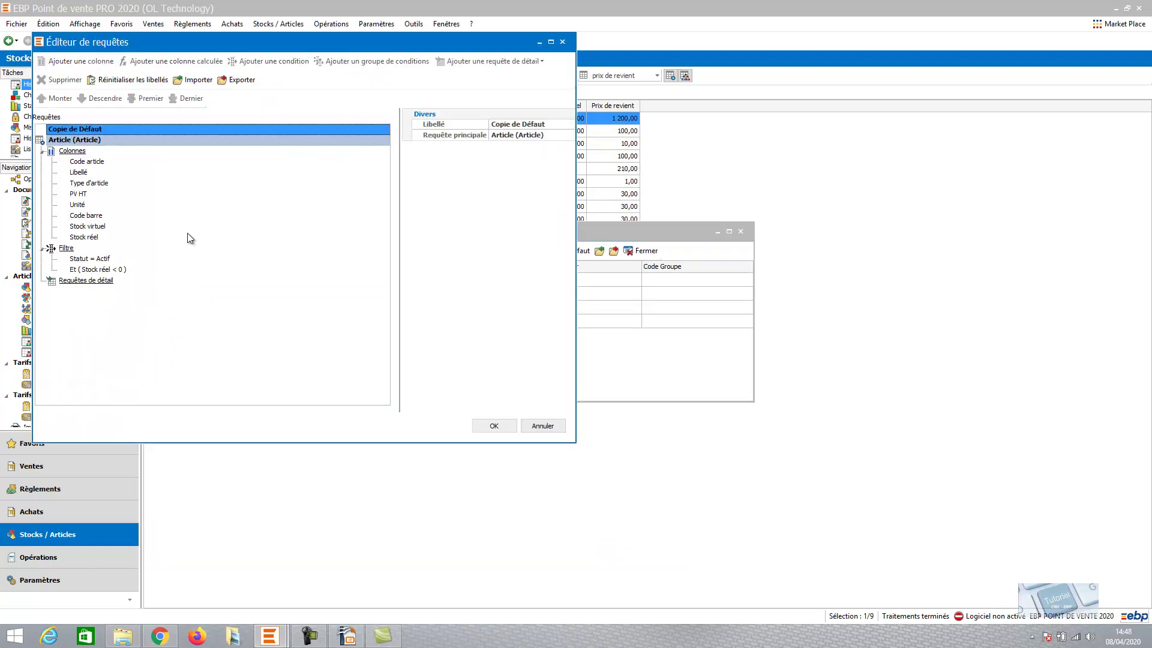
pyautogui.click(520, 125)
pyautogui.write('S')
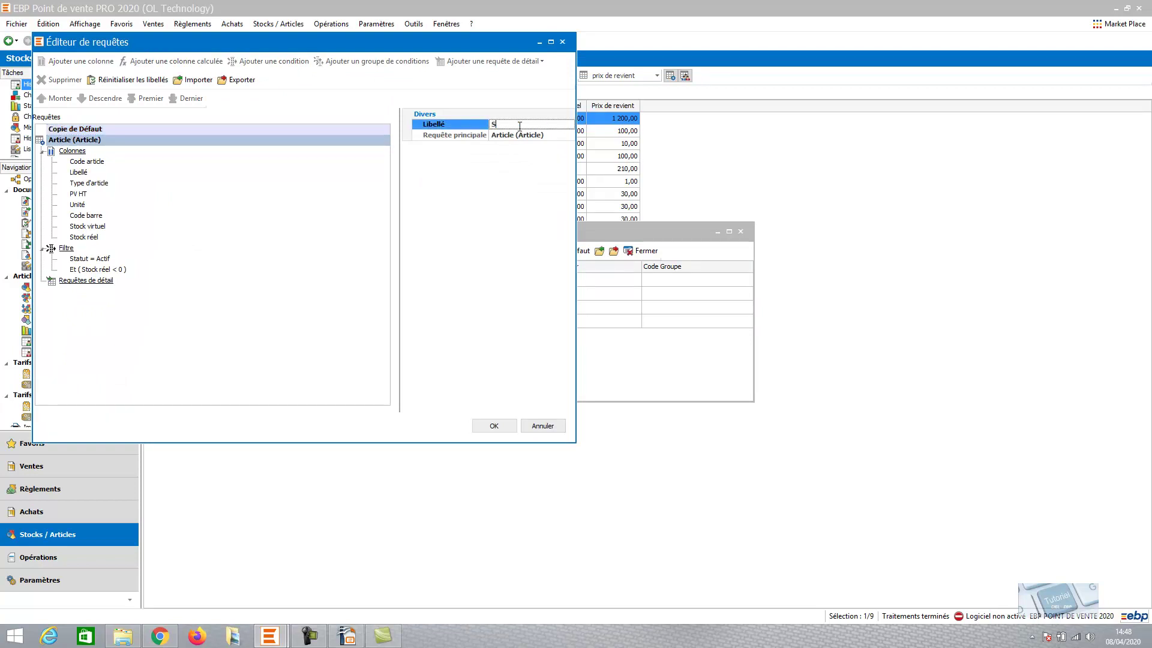
pyautogui.write('t')
pyautogui.press('Return')
# - Close the view editor and switch the articles list to the Stock negatif view
pyautogui.click(636, 251)
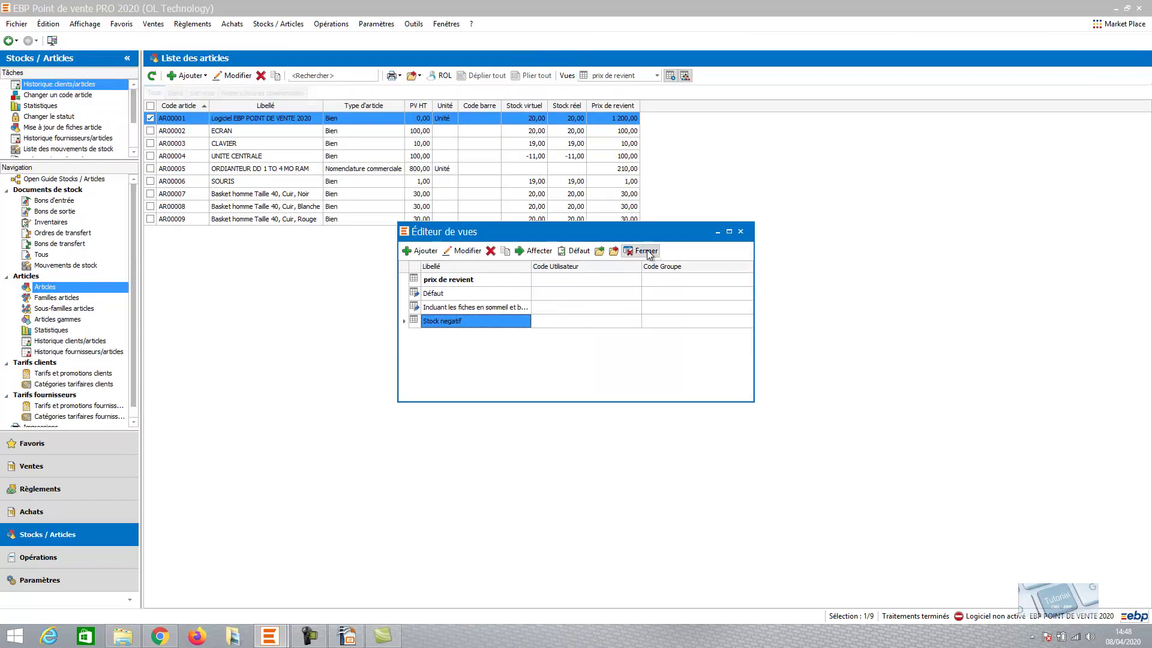
pyautogui.click(657, 75)
pyautogui.click(636, 120)
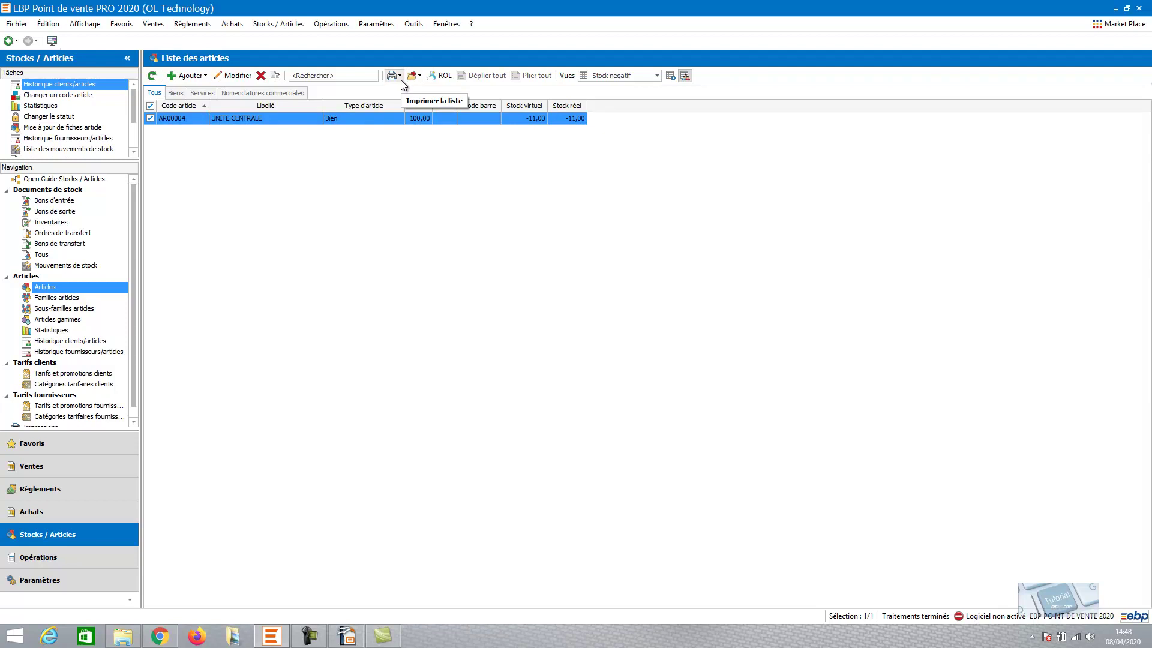
# - Go to the sales documents list and show only the invoices (Factures)
pyautogui.click(44, 469)
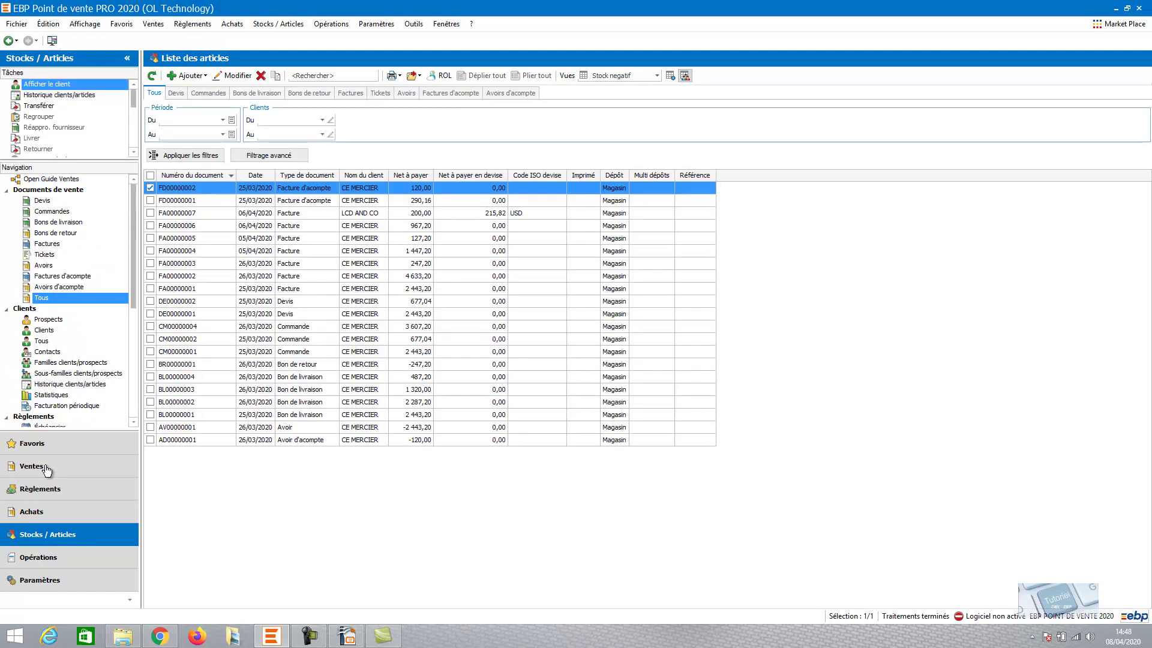
pyautogui.click(348, 94)
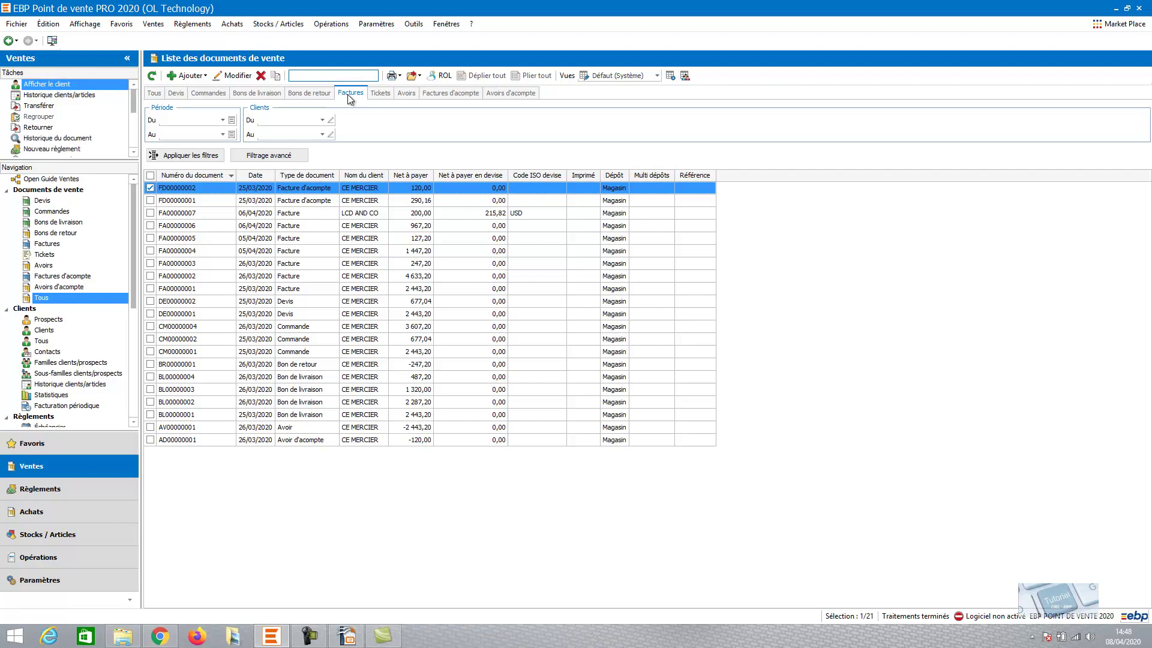
pyautogui.click(609, 190)
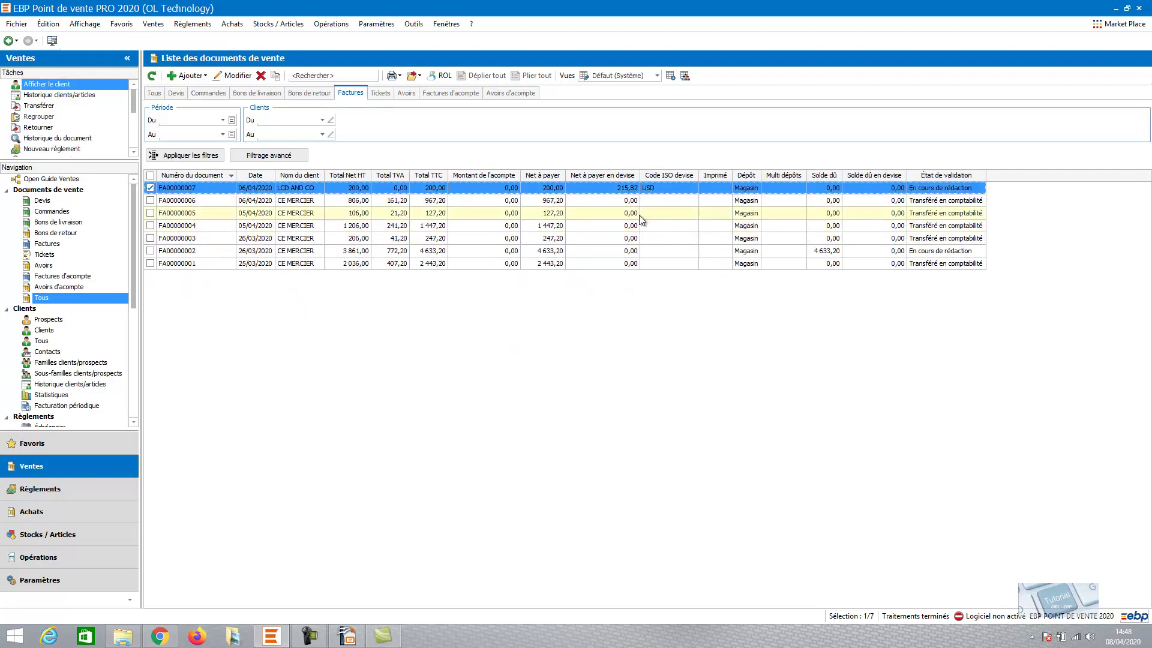
# - Open the view editor for the invoices list and duplicate its Défaut view
pyautogui.click(671, 76)
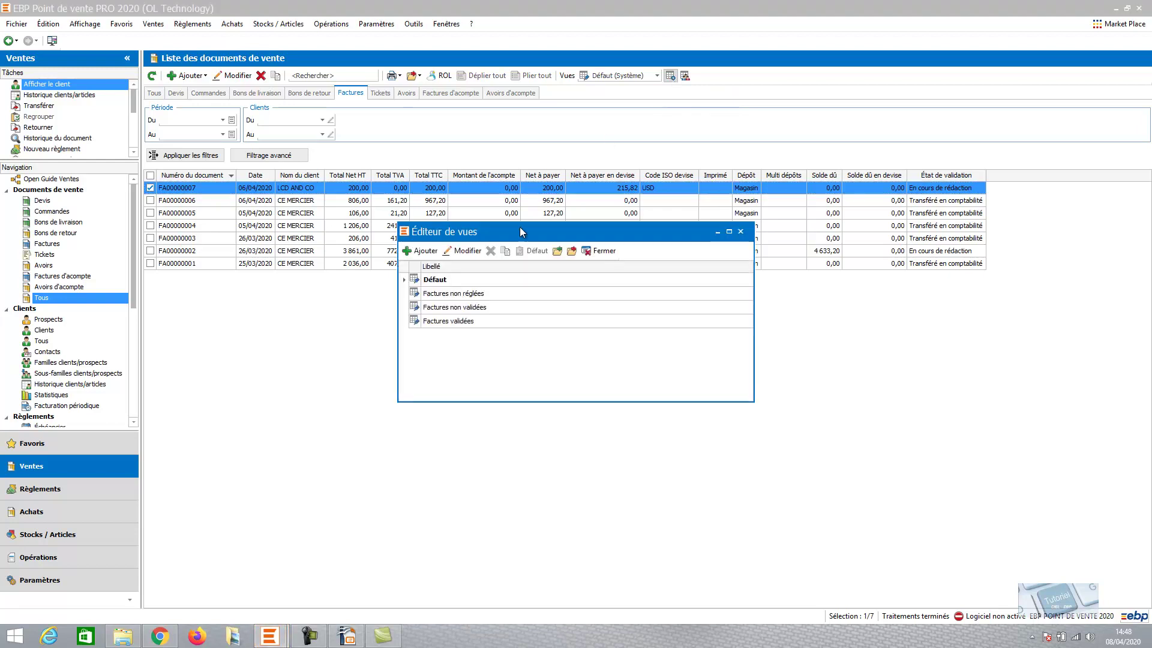
pyautogui.click(452, 280)
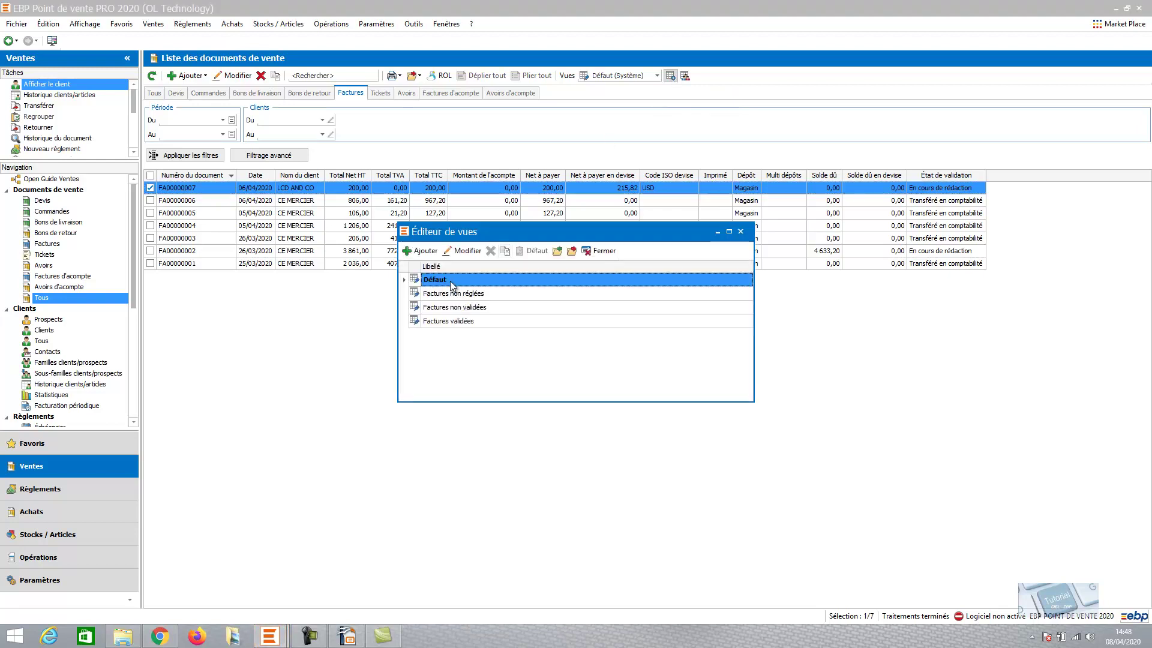
pyautogui.click(505, 251)
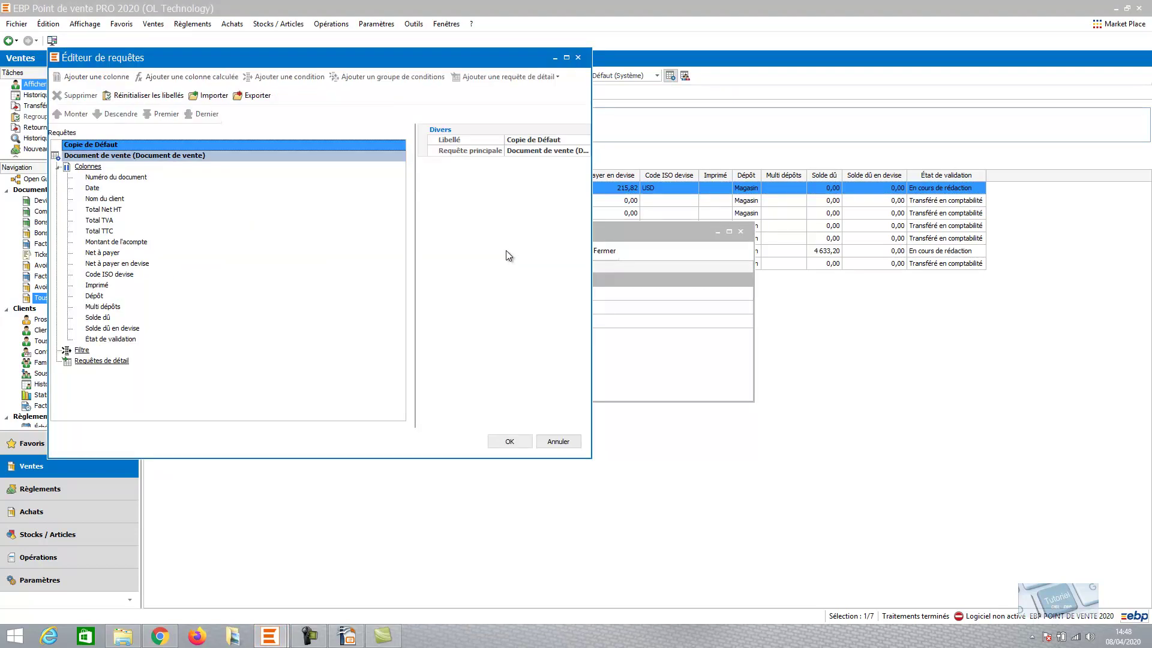
# - Add the N° intervention [xx_No_intervention] column to the copied view's Document de vente query and validate the query
pyautogui.click(107, 252)
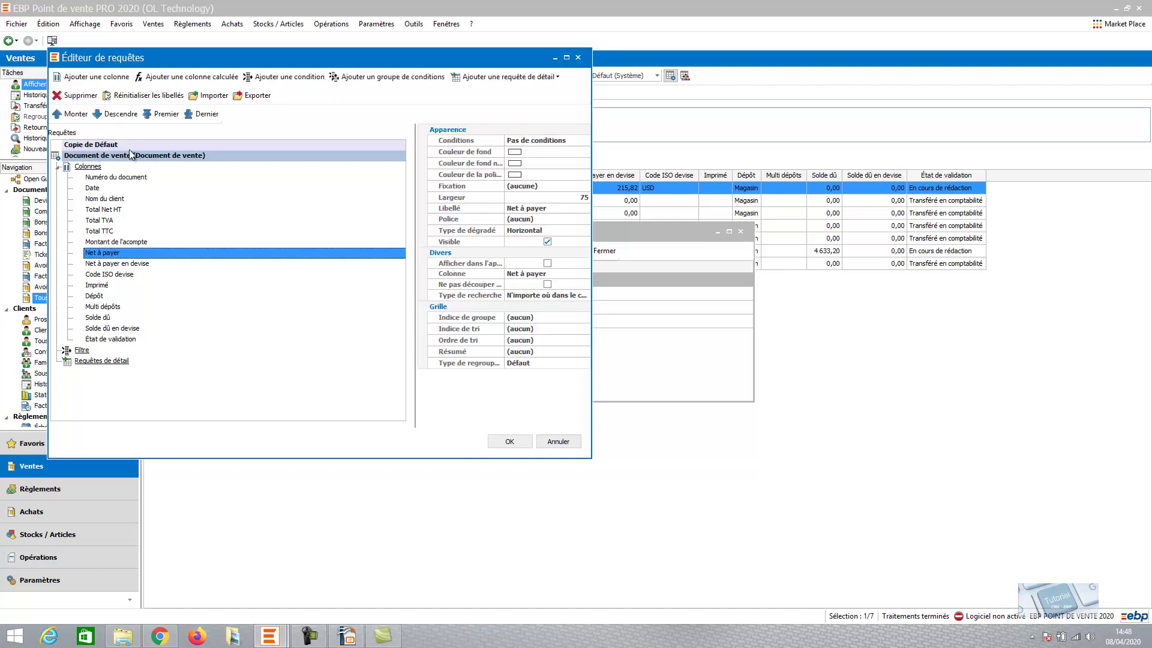
pyautogui.click(113, 82)
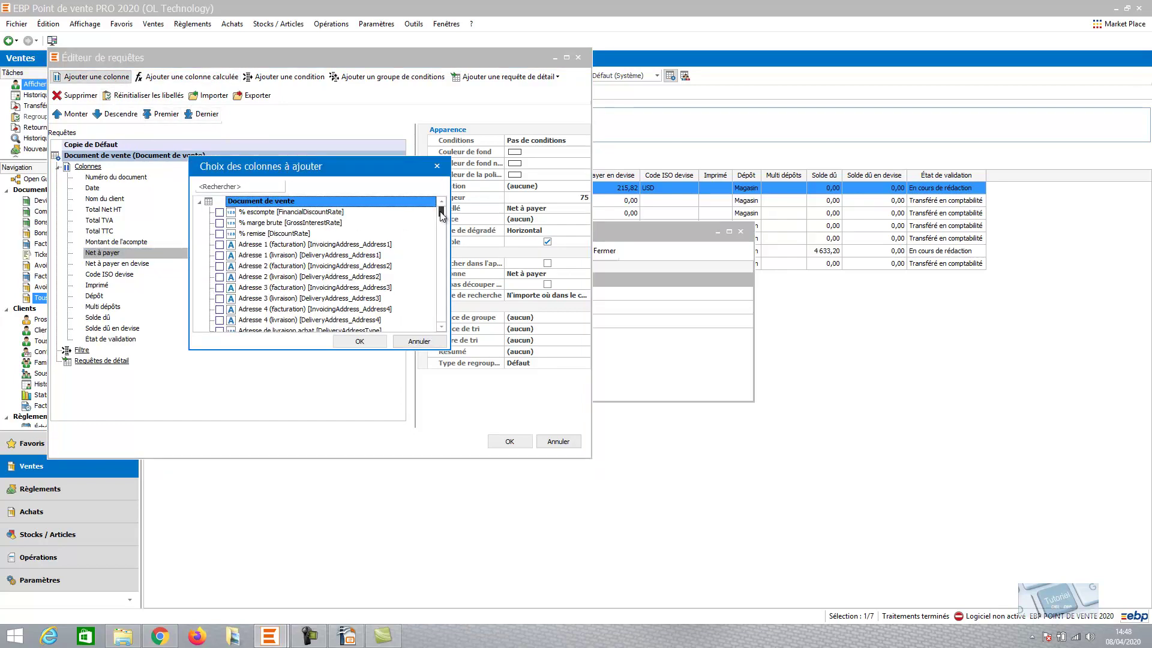
pyautogui.moveTo(441, 213); pyautogui.dragTo(448, 315)
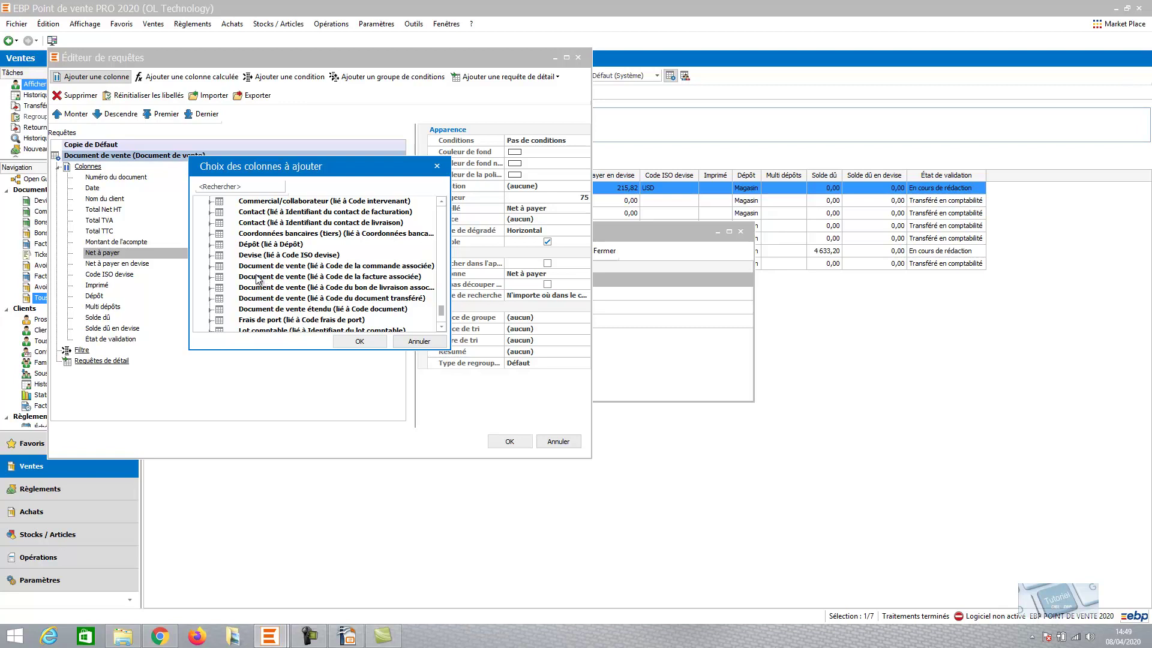
pyautogui.click(211, 277)
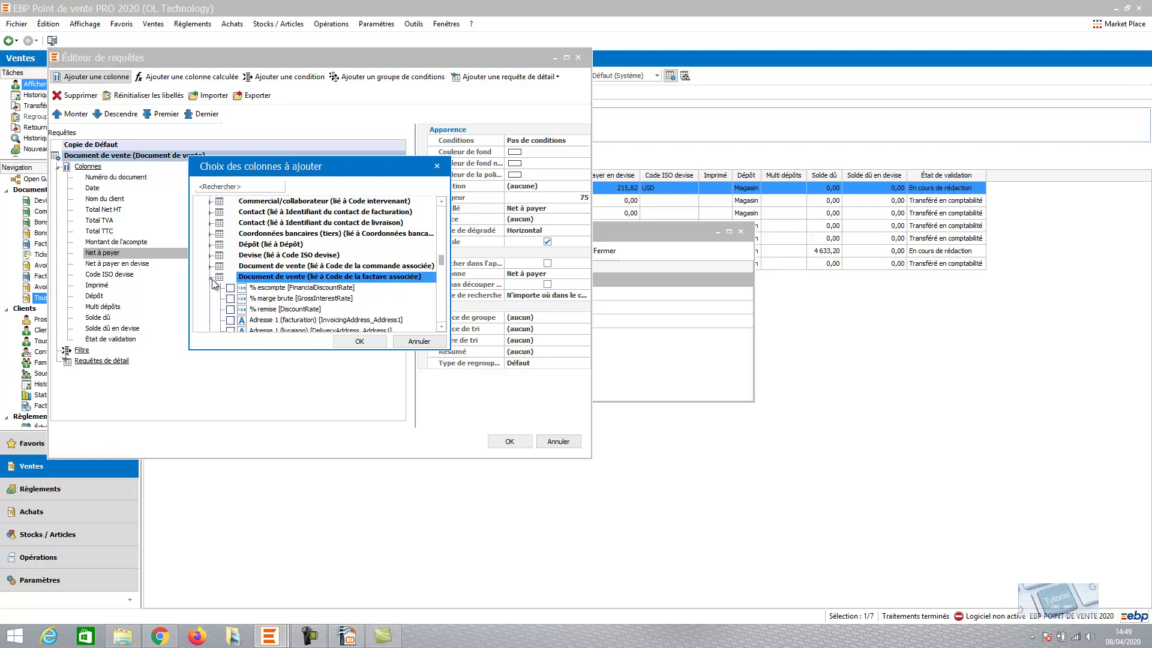
pyautogui.click(441, 326)
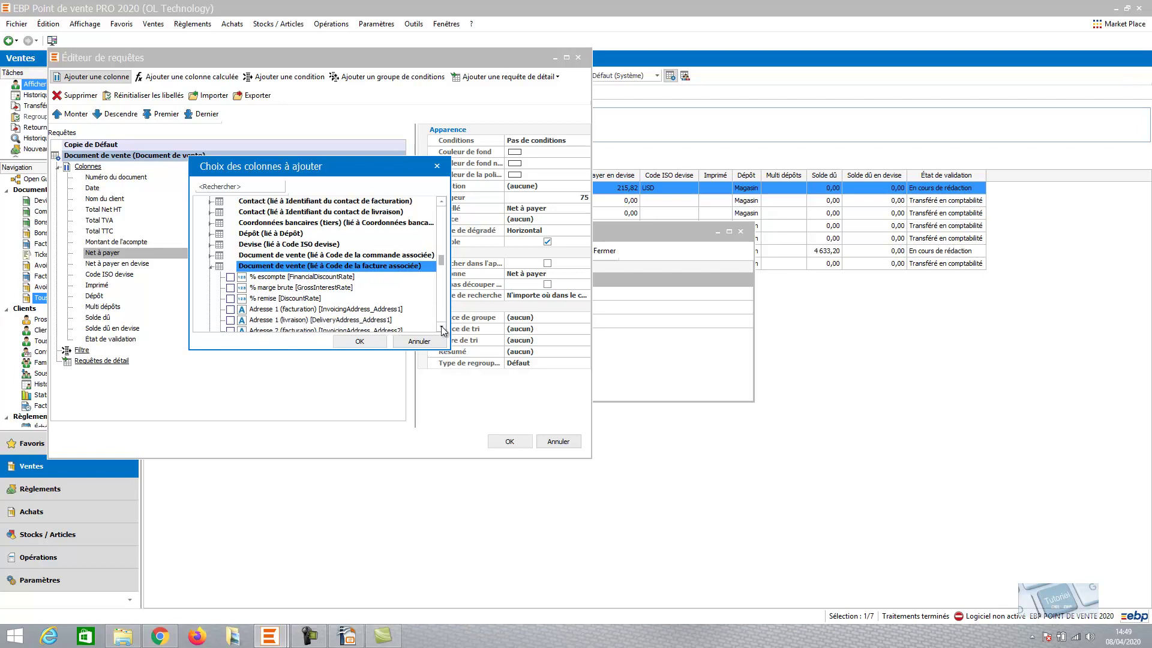
pyautogui.click(441, 326)
pyautogui.click(441, 326)
pyautogui.click(441, 326)
pyautogui.click(441, 326)
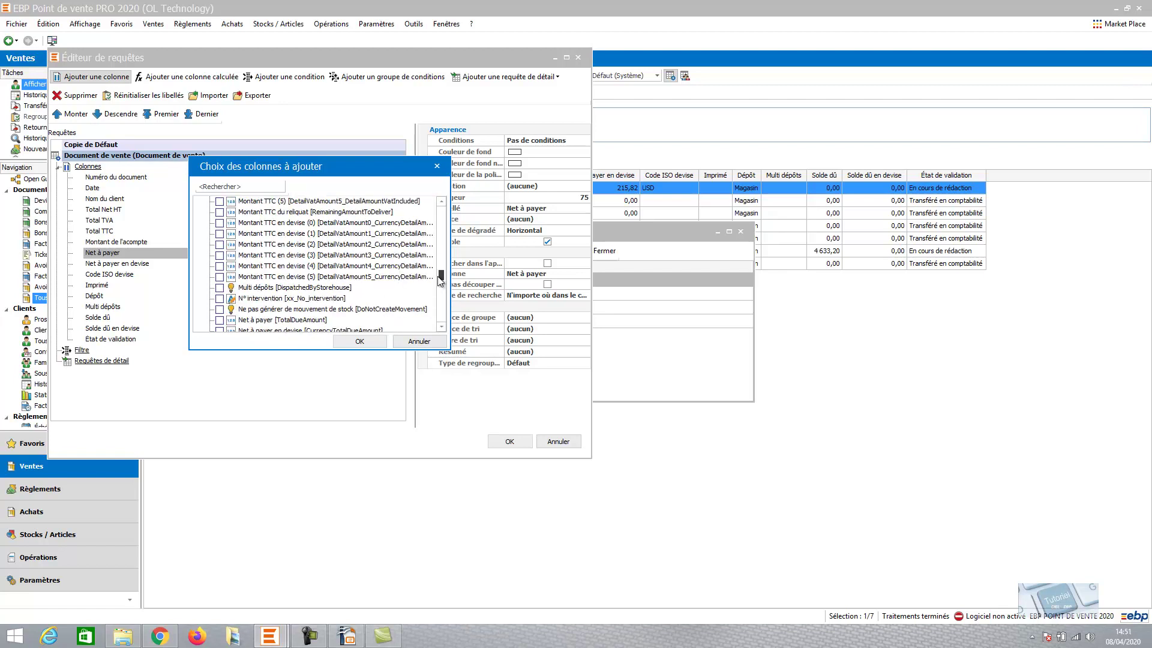
pyautogui.click(220, 299)
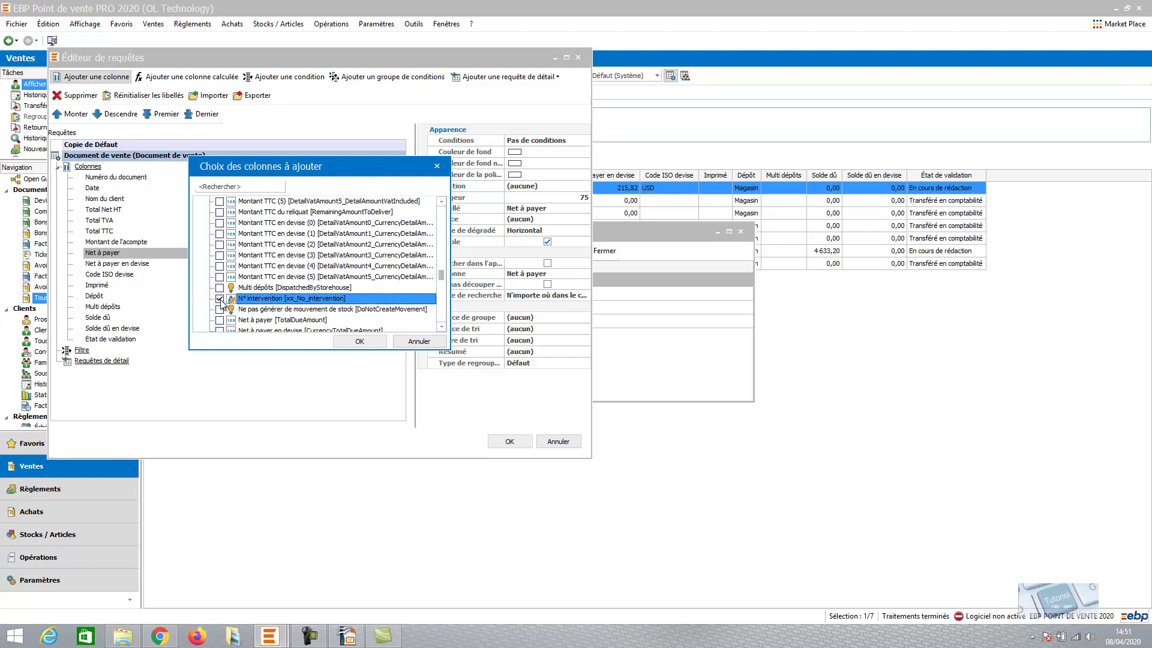
pyautogui.click(352, 342)
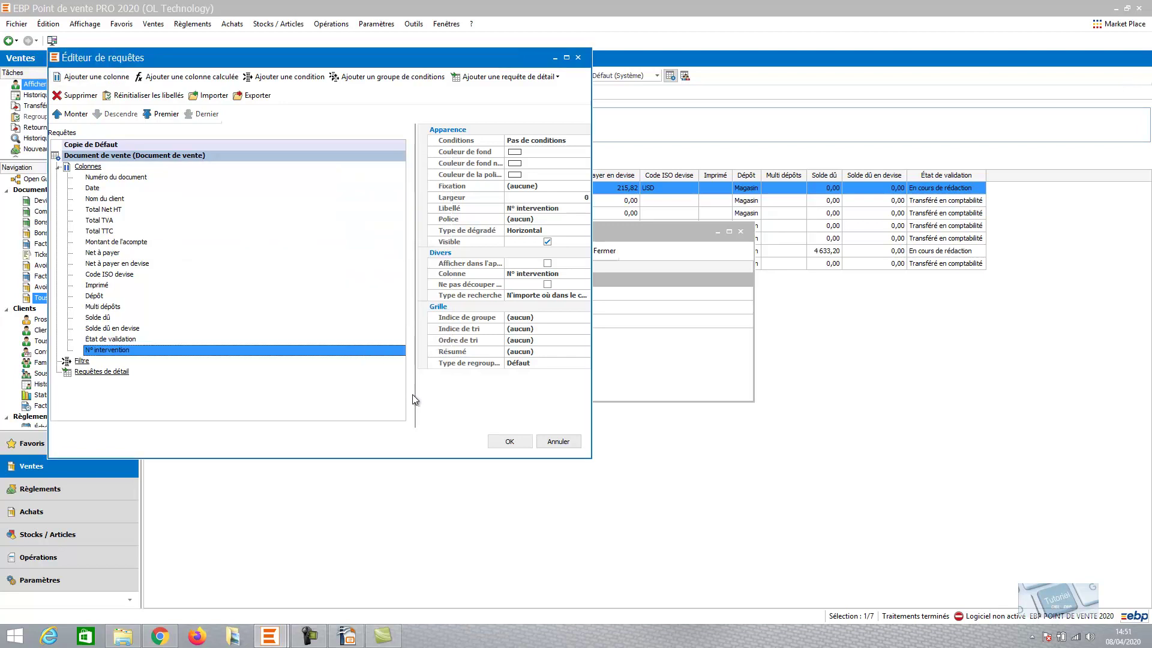
pyautogui.click(510, 442)
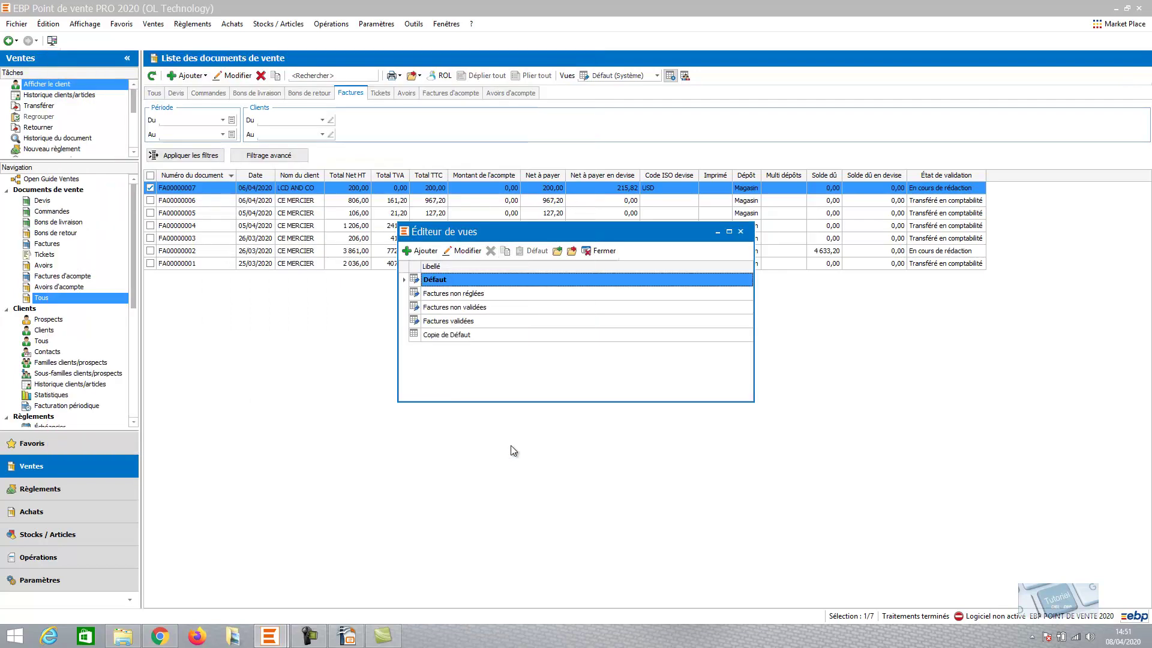
# - Reopen the Copie de Défaut view of the invoices list and rename it "N° intervention"
pyautogui.click(445, 335)
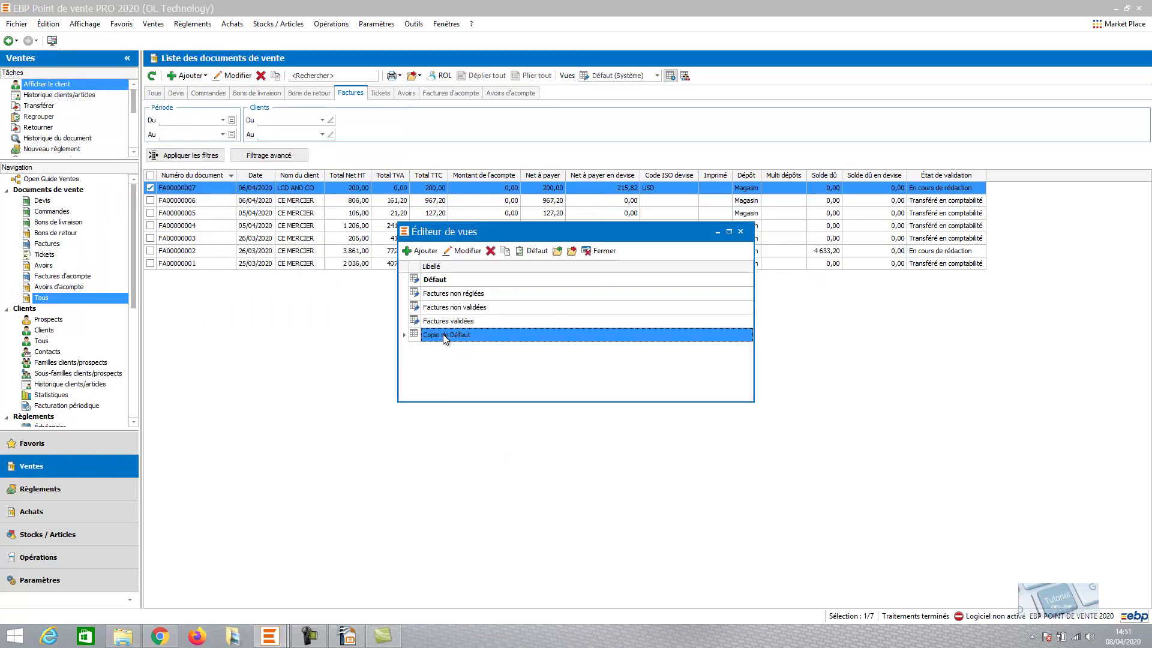
pyautogui.click(472, 251)
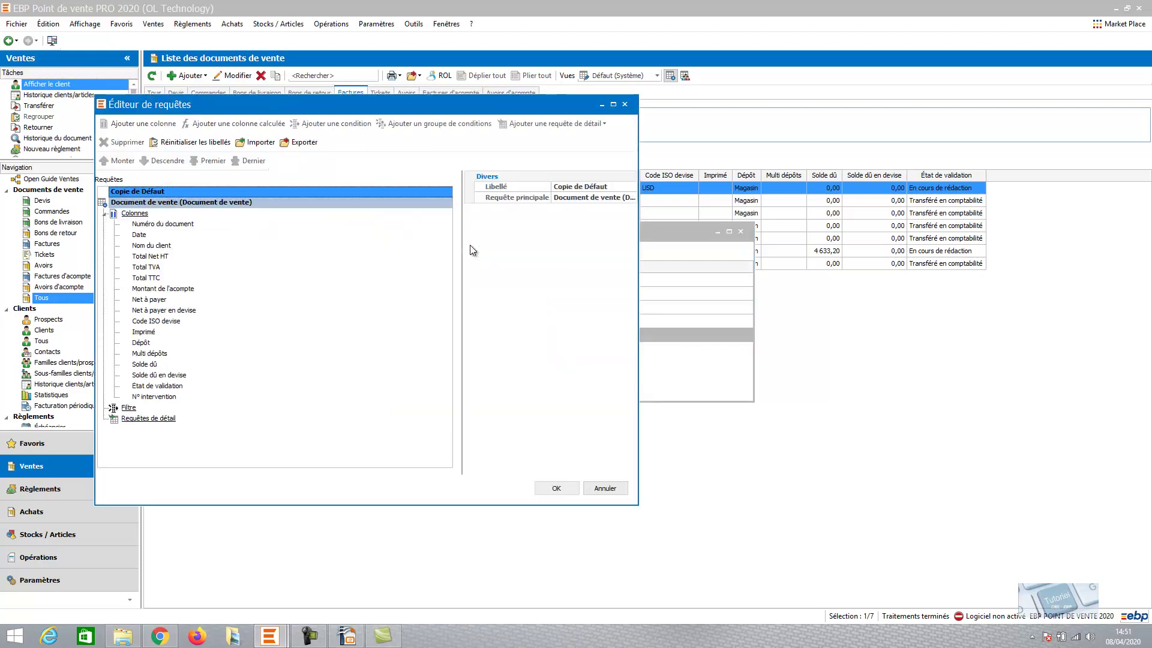
pyautogui.click(606, 186)
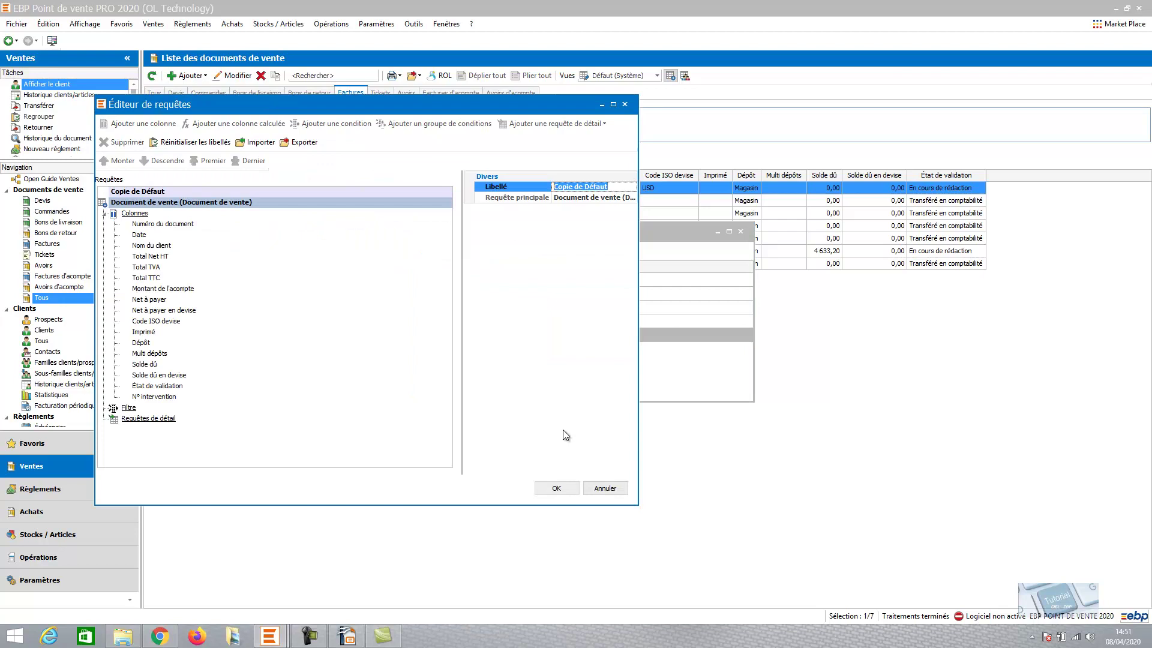
pyautogui.write('N° intervention')
# - Move the N° intervention column up to directly after Numéro du document and validate the query
pyautogui.click(143, 399)
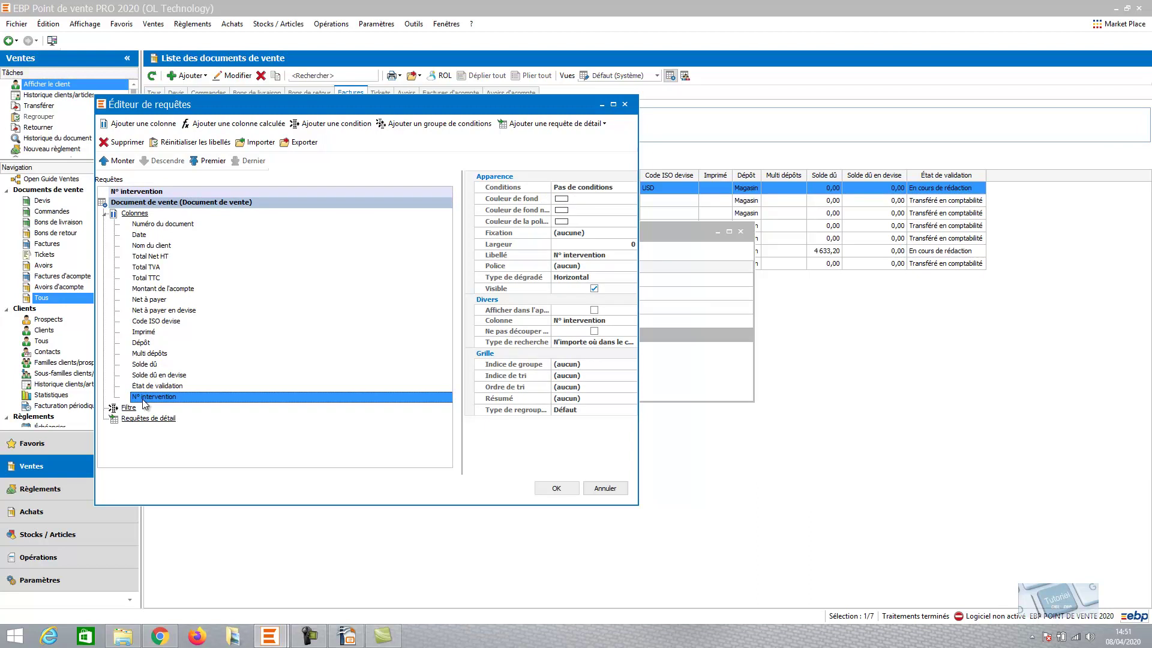
pyautogui.click(118, 160)
pyautogui.click(119, 161)
pyautogui.click(119, 161)
pyautogui.click(119, 161)
pyautogui.click(118, 161)
pyautogui.doubleClick(118, 161)
pyautogui.click(119, 161)
pyautogui.click(118, 161)
pyautogui.doubleClick(119, 161)
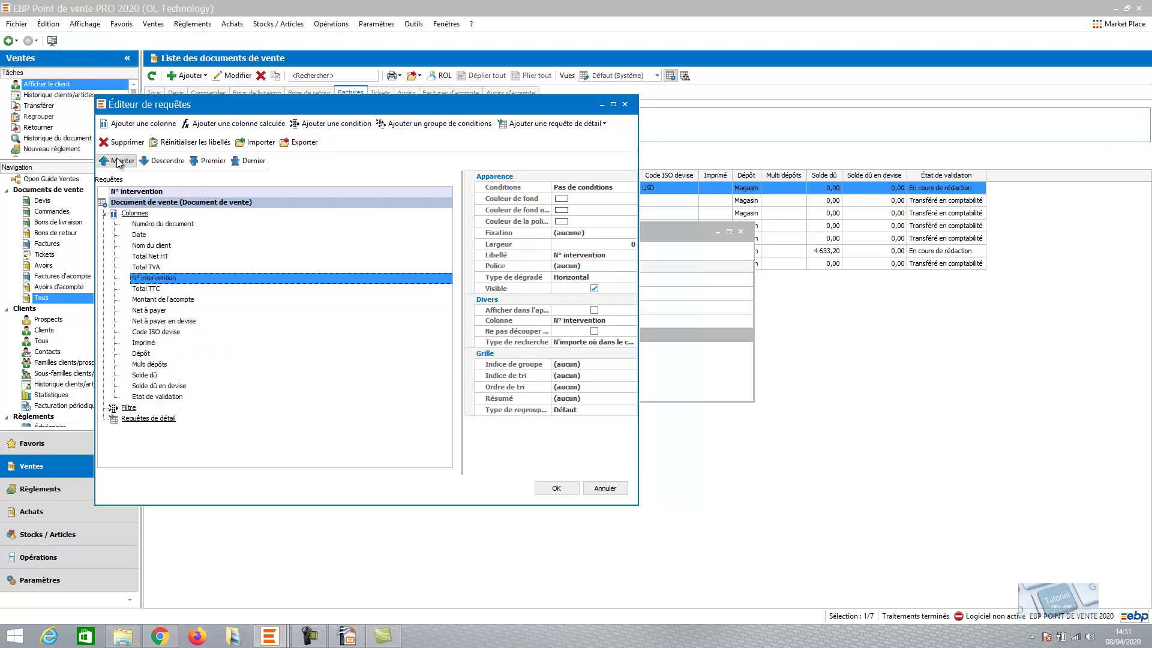
pyautogui.doubleClick(119, 161)
pyautogui.click(118, 161)
pyautogui.click(119, 161)
pyautogui.click(118, 161)
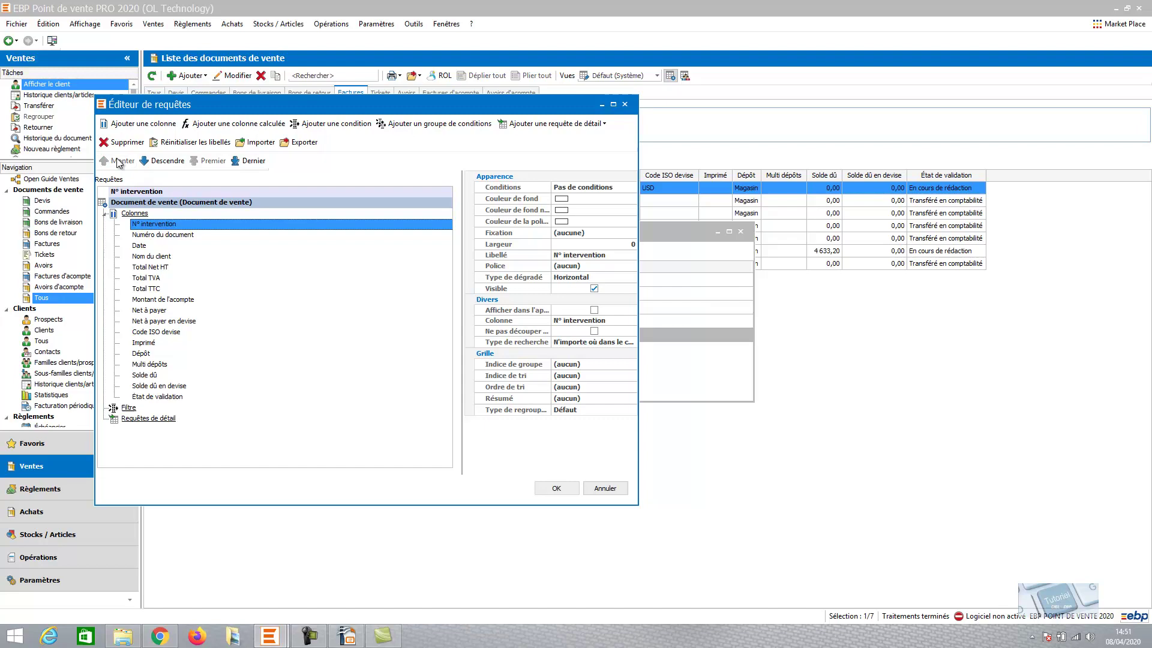
pyautogui.click(161, 161)
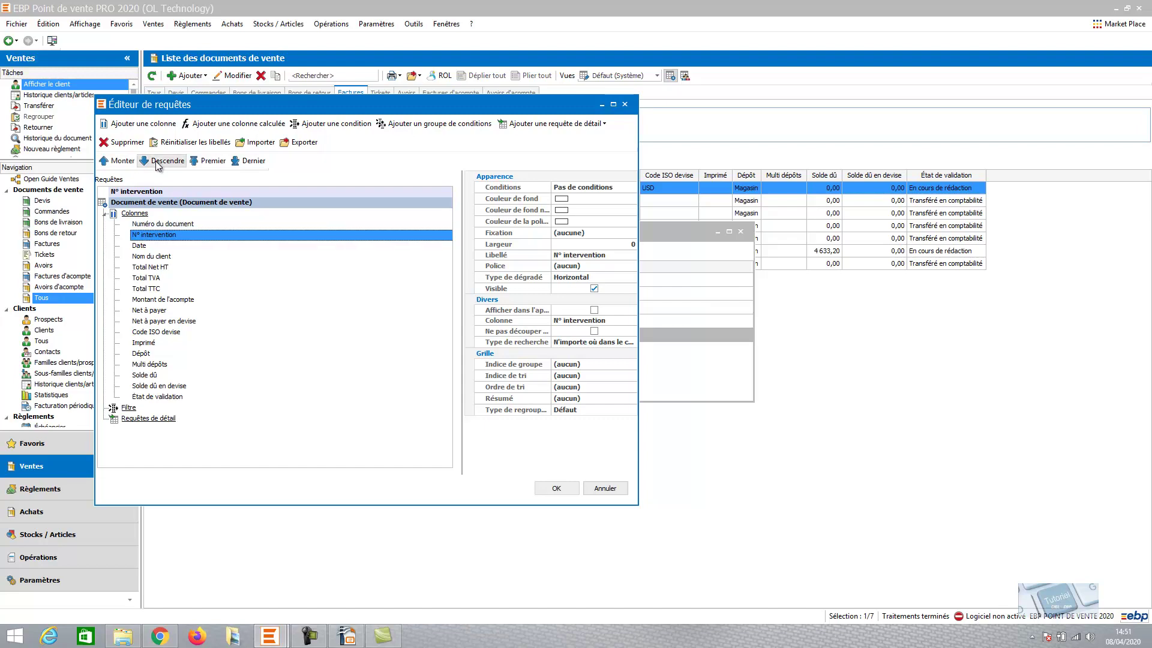
pyautogui.click(555, 487)
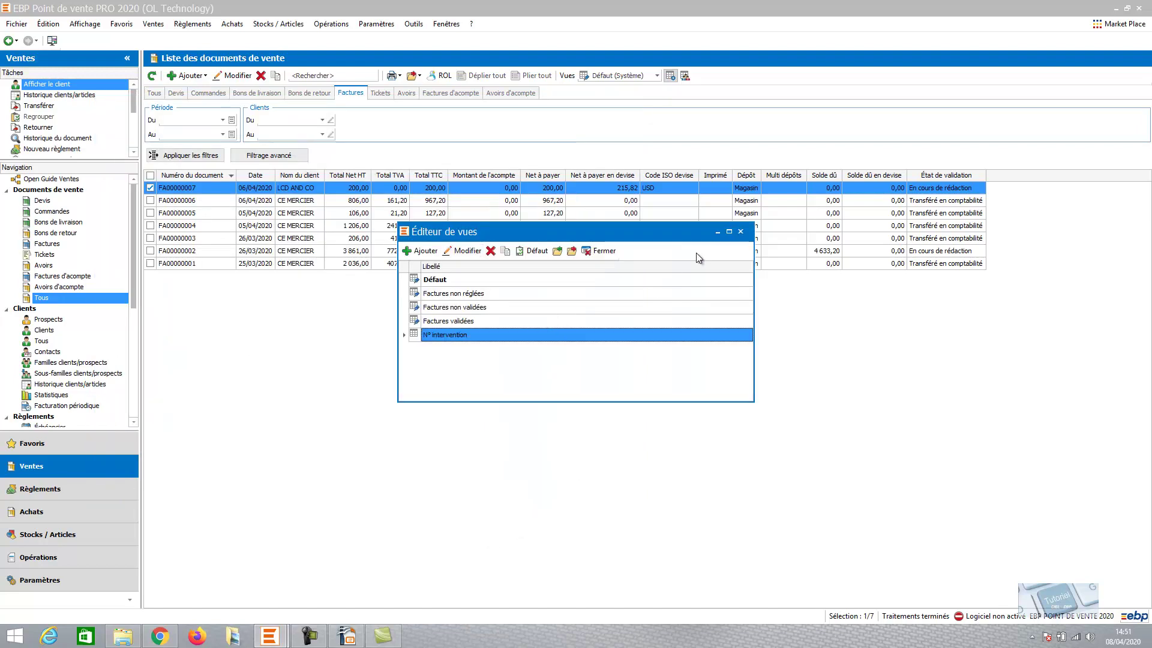
# - Close the view editor, apply the N° intervention view to the invoices list and select the invoice that has an intervention number
pyautogui.click(600, 251)
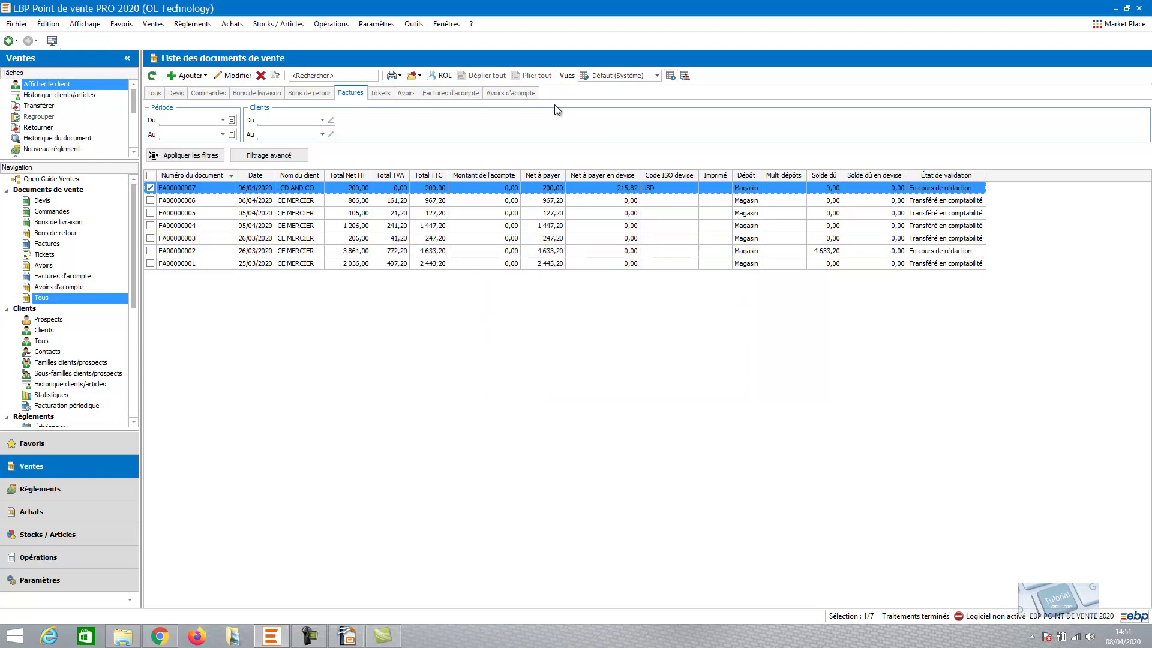
pyautogui.click(657, 75)
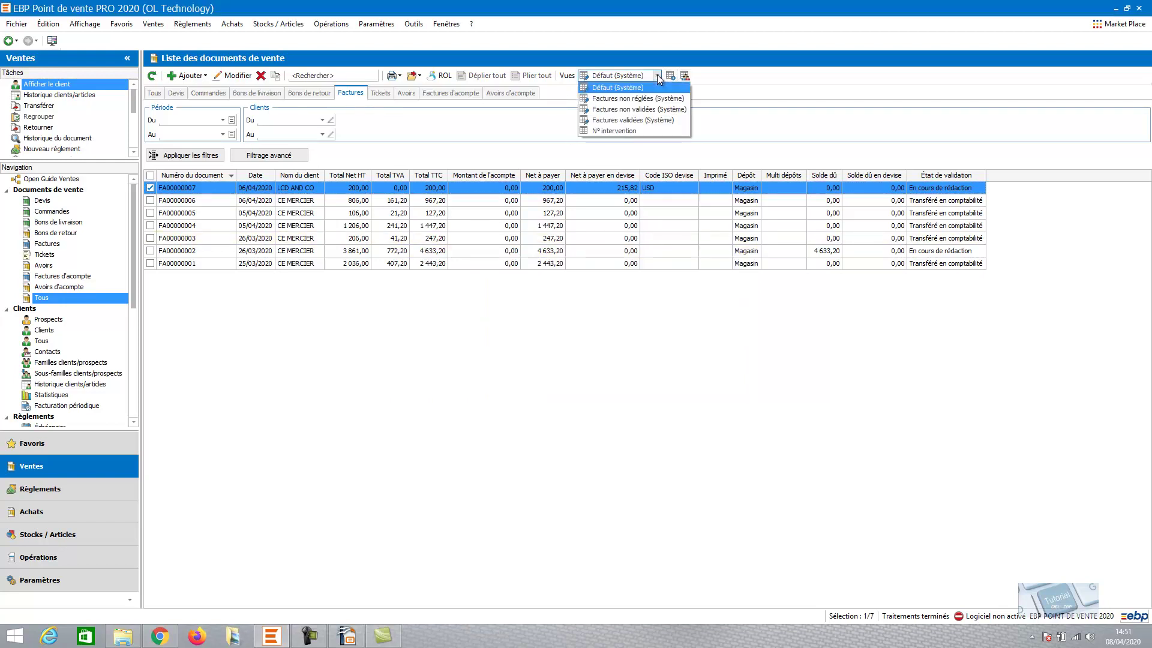
pyautogui.click(623, 130)
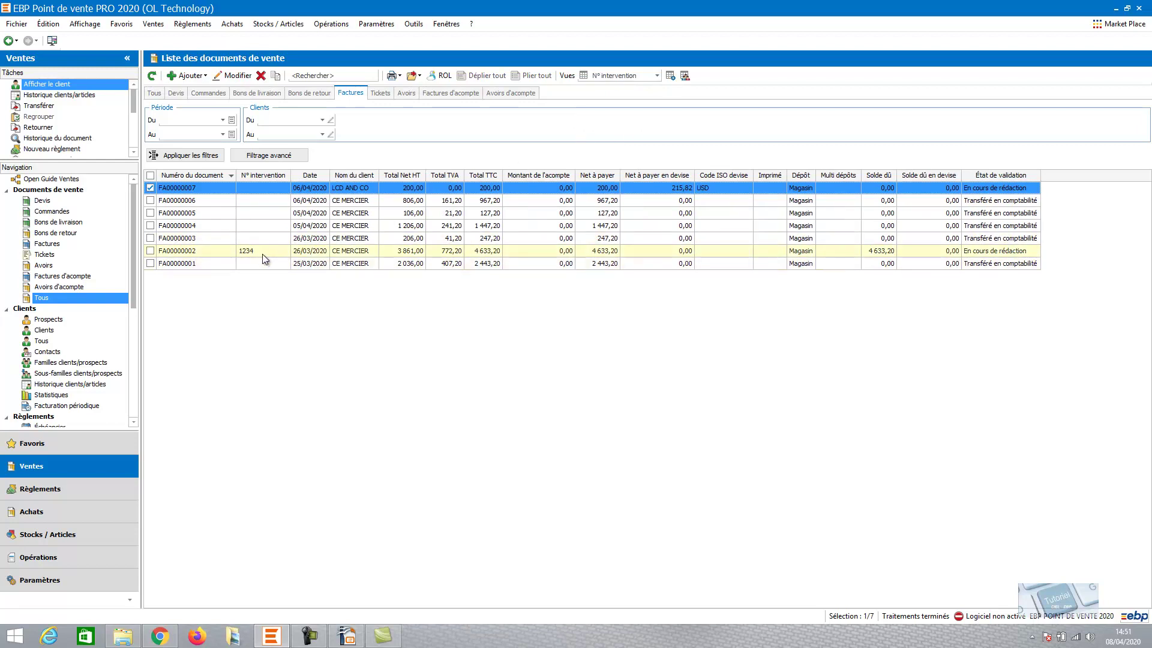
pyautogui.click(229, 251)
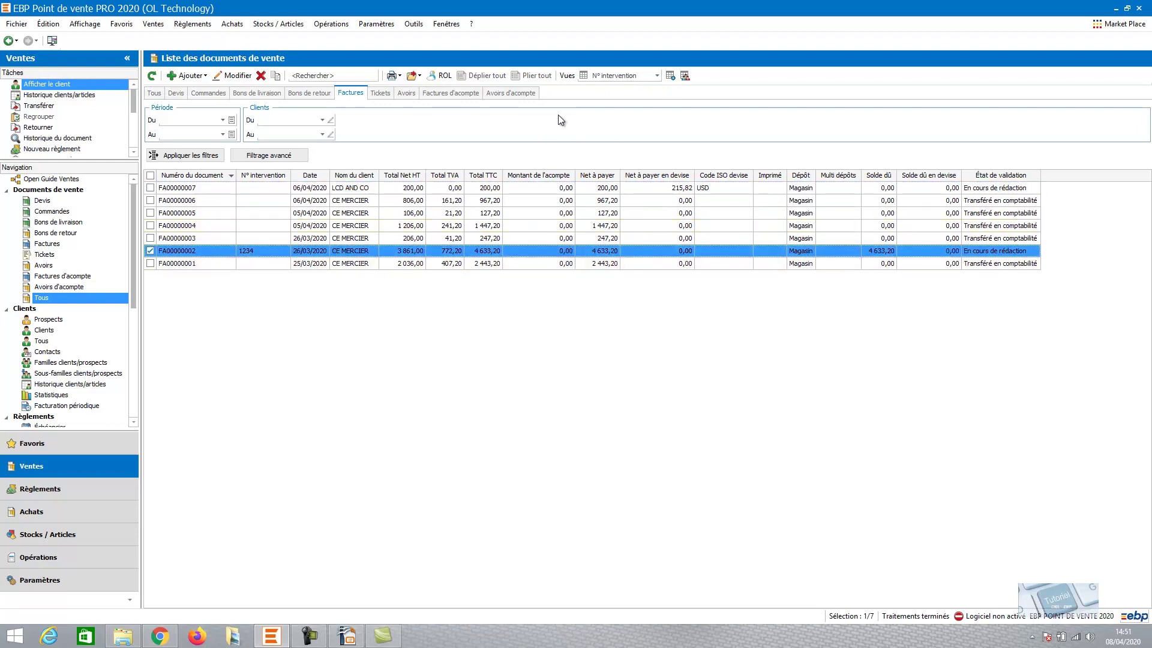
# - Reopen the N° intervention view for editing and add a filter condition on the N° intervention [xx_No_intervention] column
pyautogui.click(670, 75)
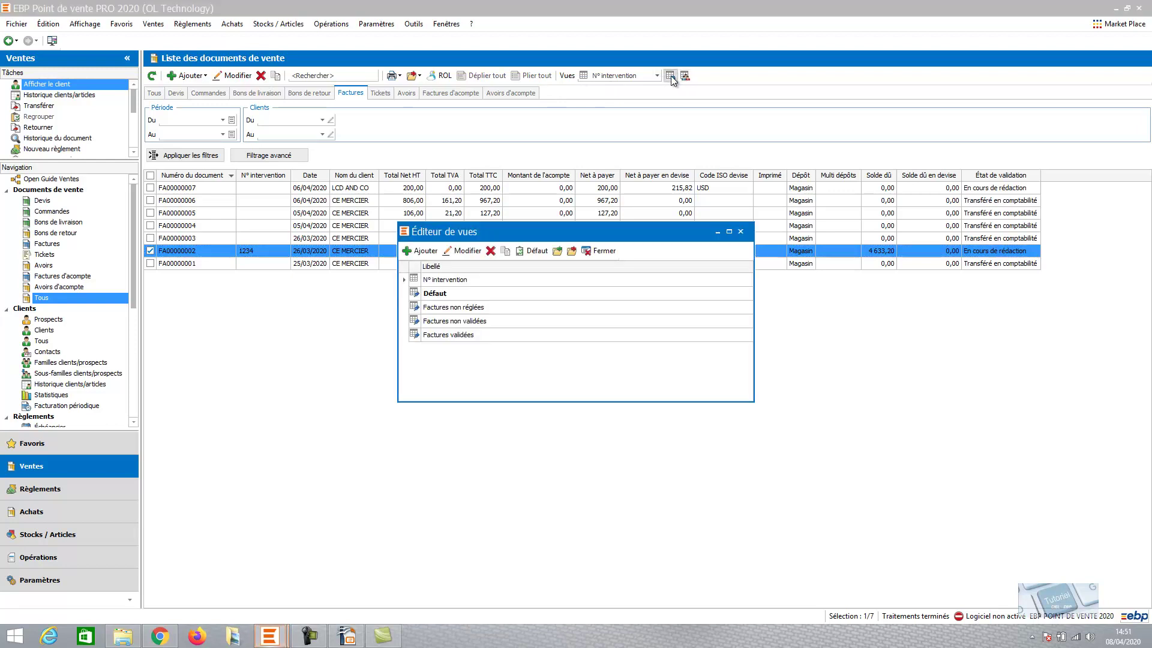
pyautogui.click(462, 282)
pyautogui.click(470, 250)
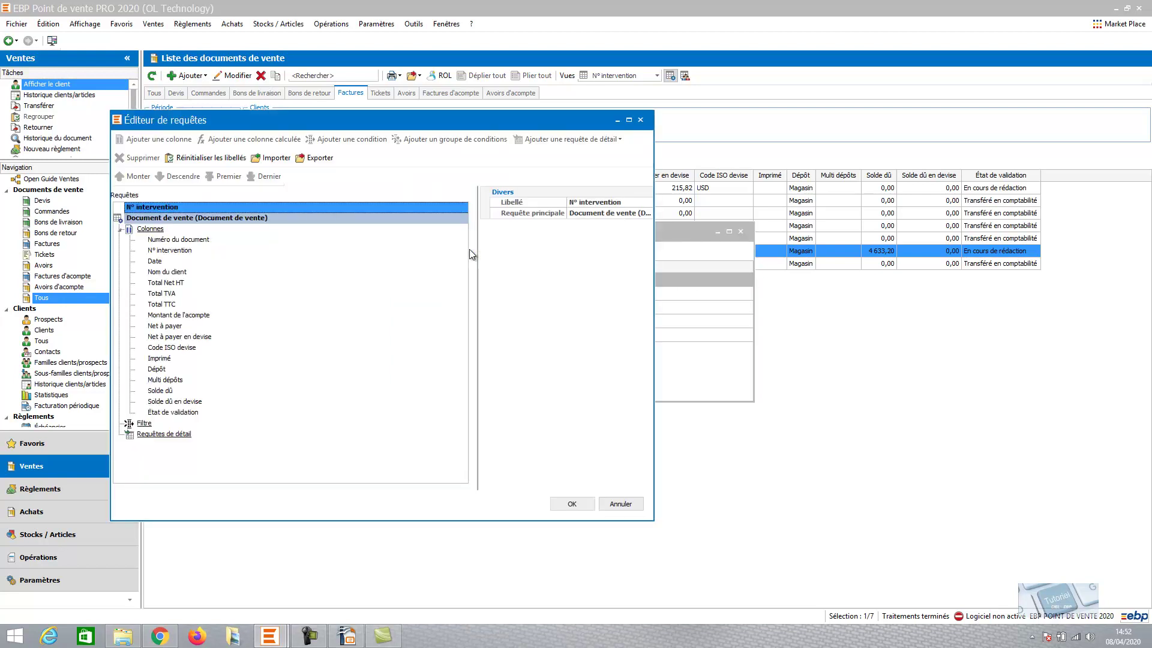
pyautogui.click(143, 424)
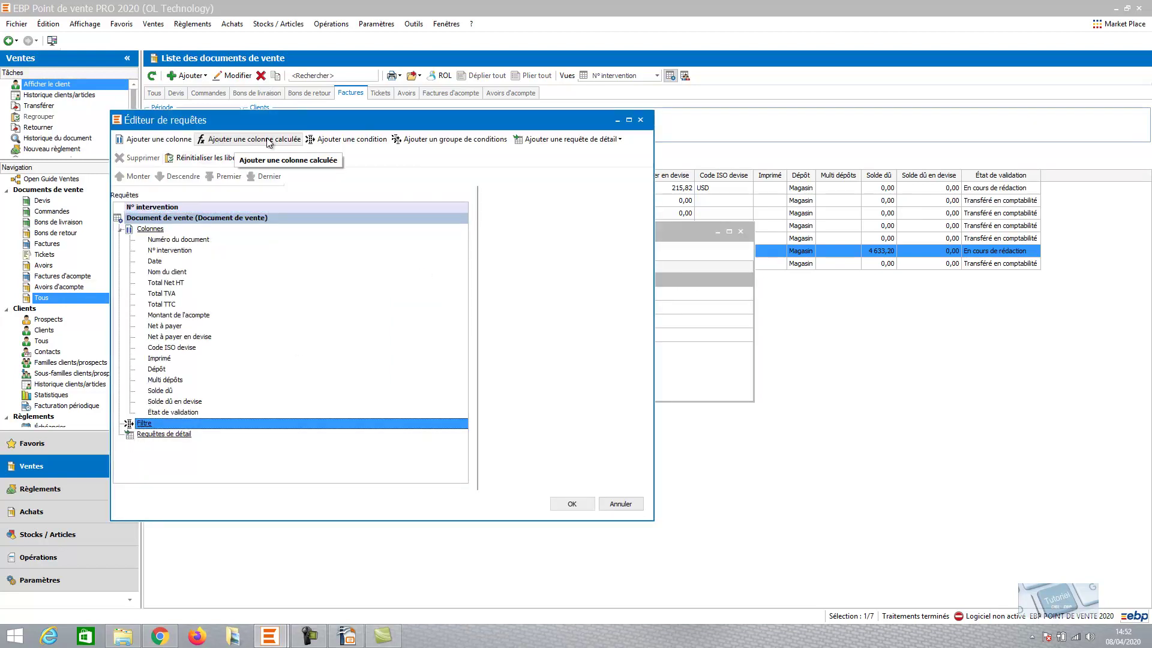
pyautogui.click(344, 138)
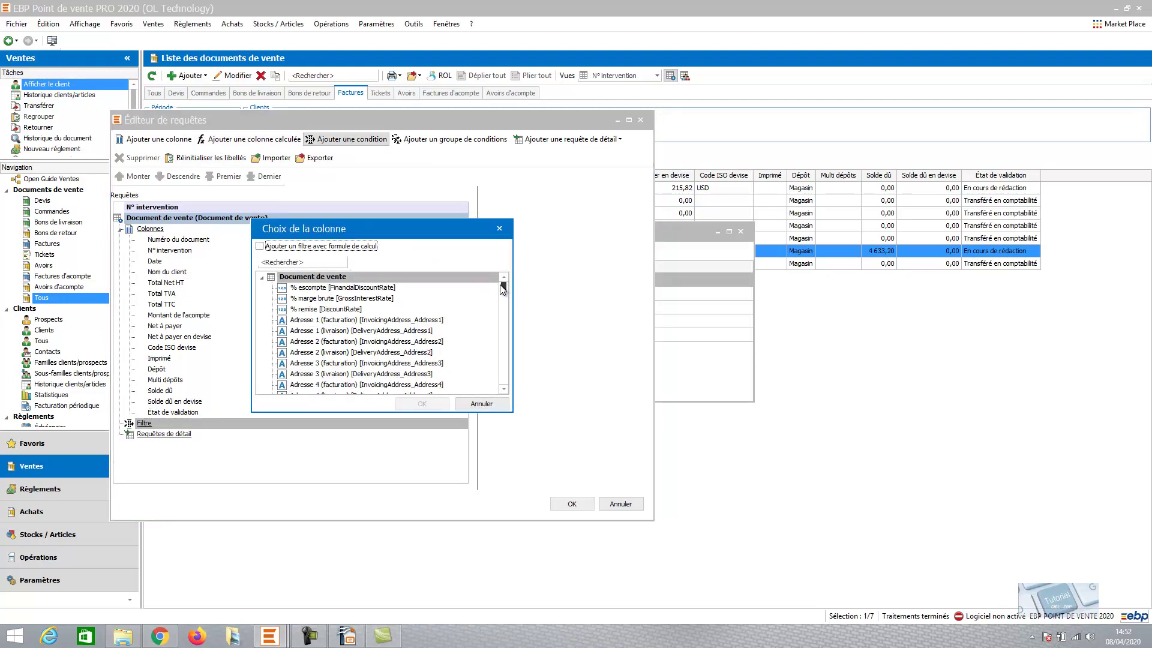
pyautogui.moveTo(504, 288); pyautogui.dragTo(504, 344)
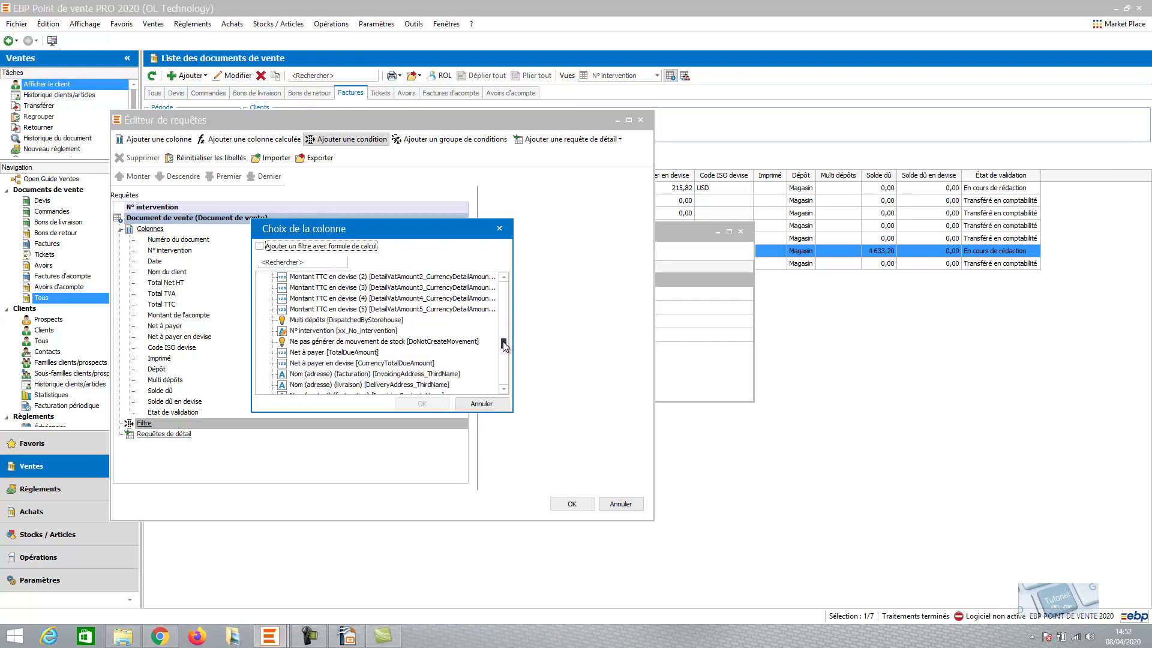
pyautogui.click(305, 331)
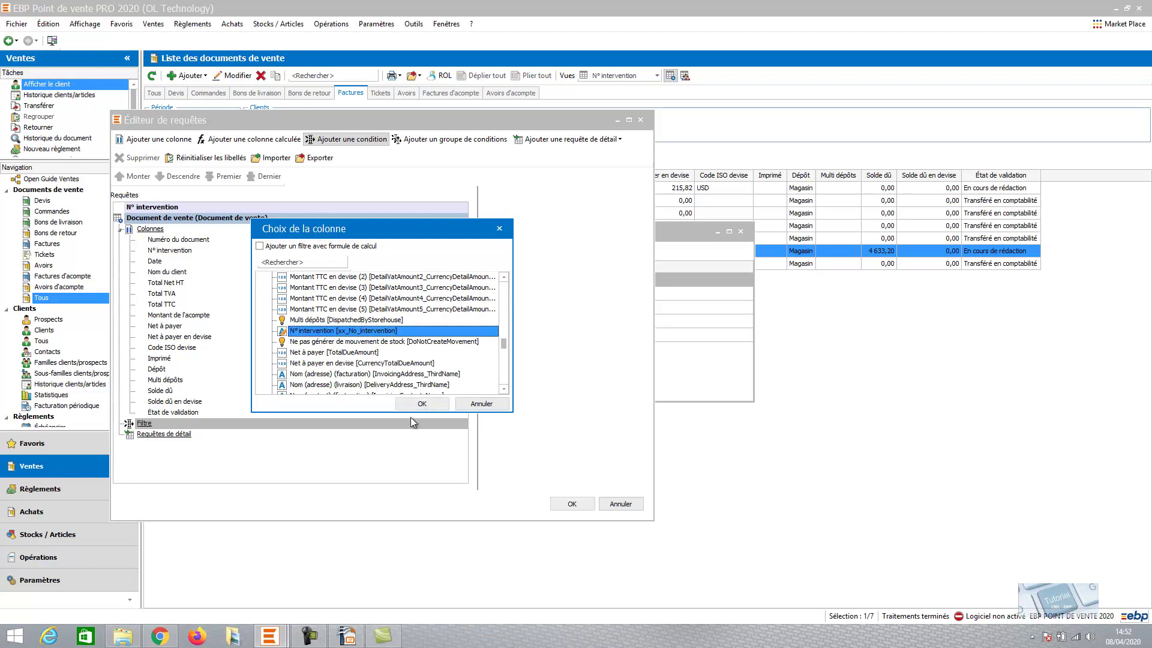
pyautogui.click(412, 404)
# - Set the filter condition's operator to Supérieur and its value to 0, validate the query and close the view editor
pyautogui.click(576, 214)
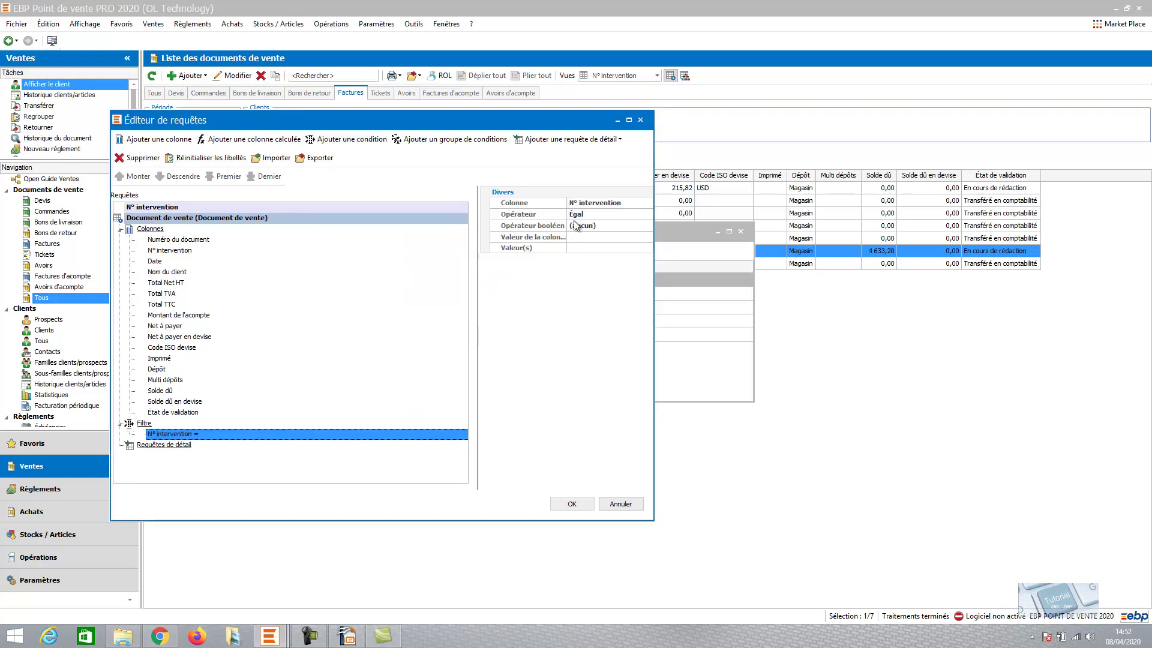
pyautogui.click(620, 247)
pyautogui.write('0')
pyautogui.press('Return')
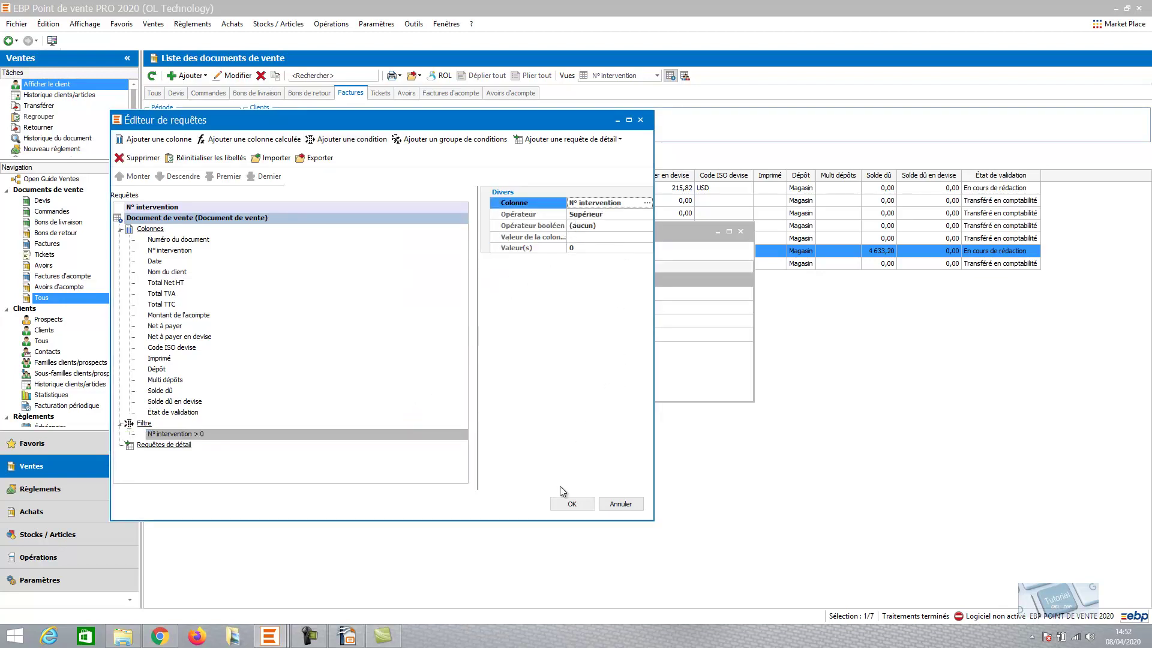
pyautogui.click(564, 505)
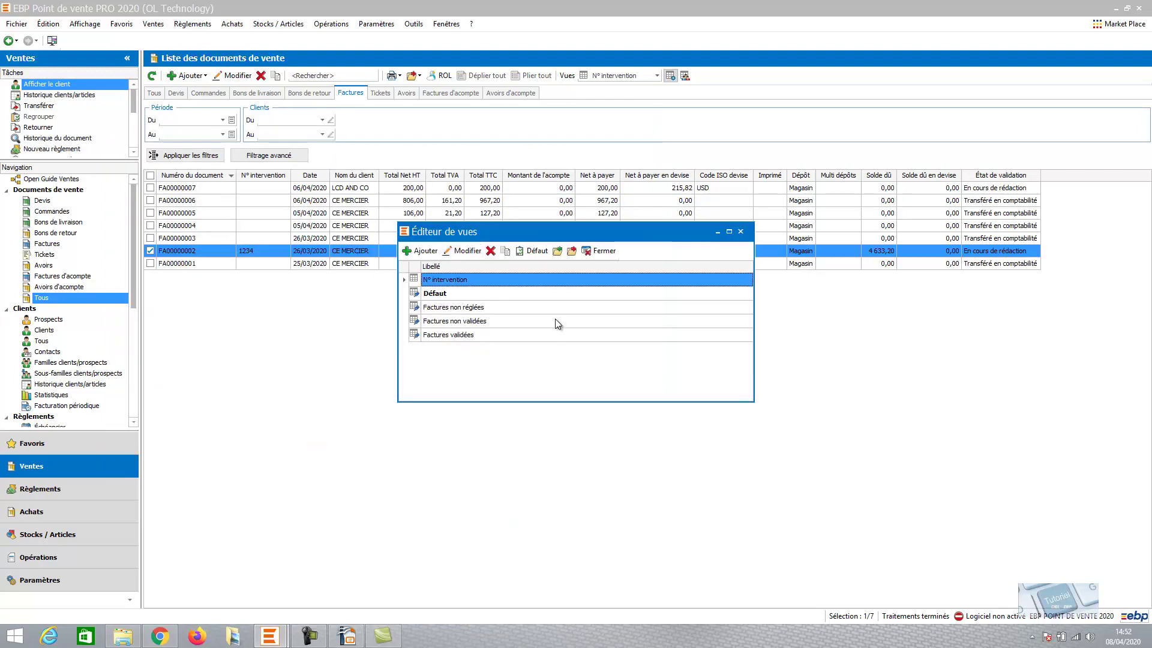
pyautogui.click(600, 249)
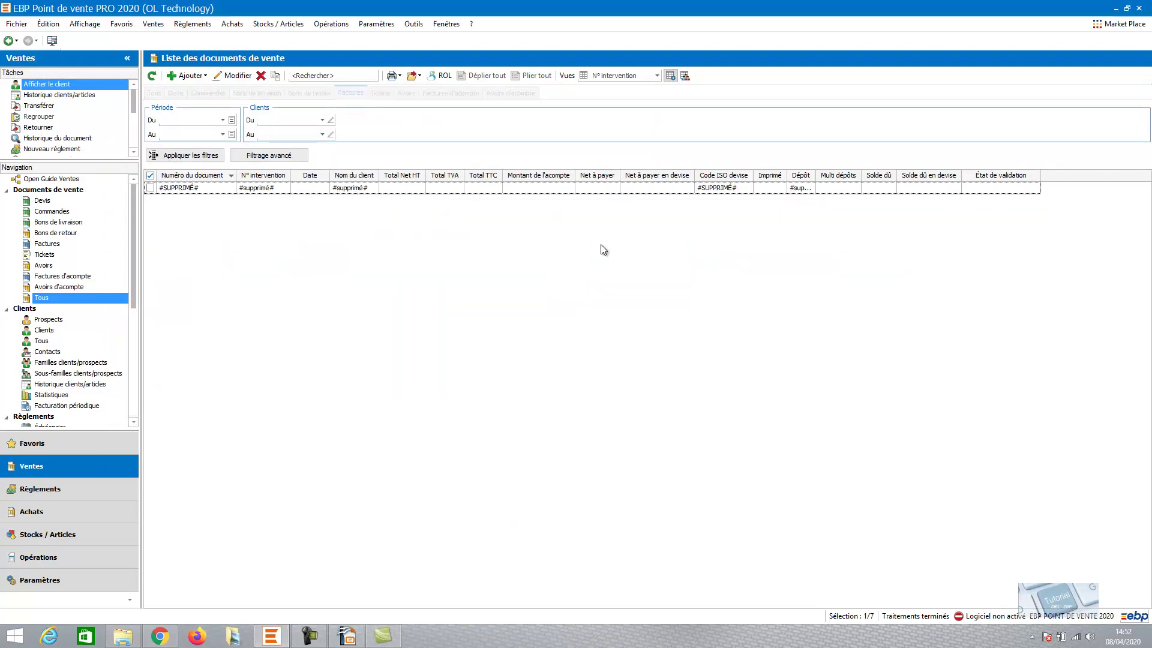